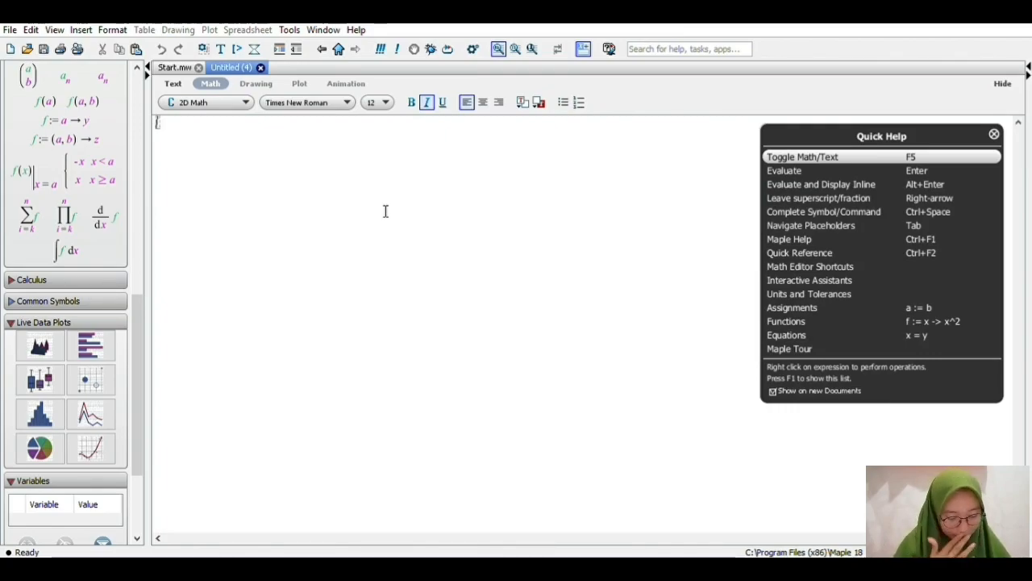
Dismiss the Quick Help overlay, then define and evaluate the function f := (x) -> 3*x + 4 in the blank document.
left_click(994, 135)
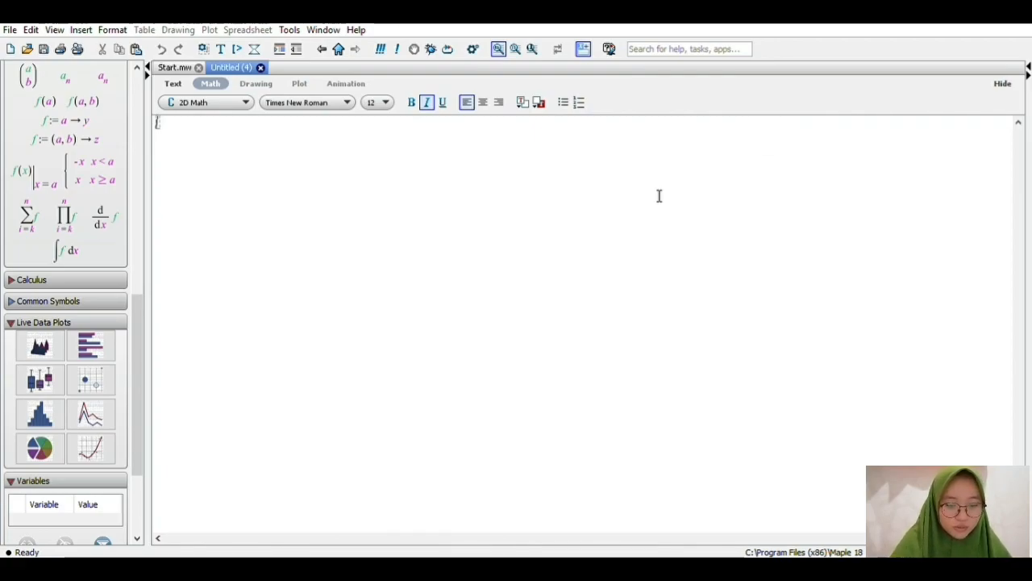
type("f")
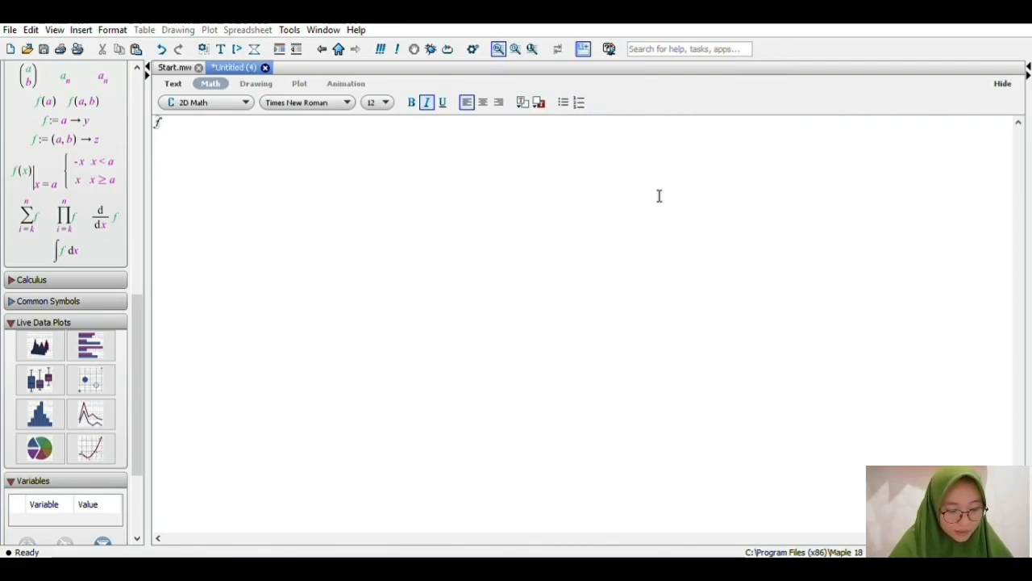
type(":=")
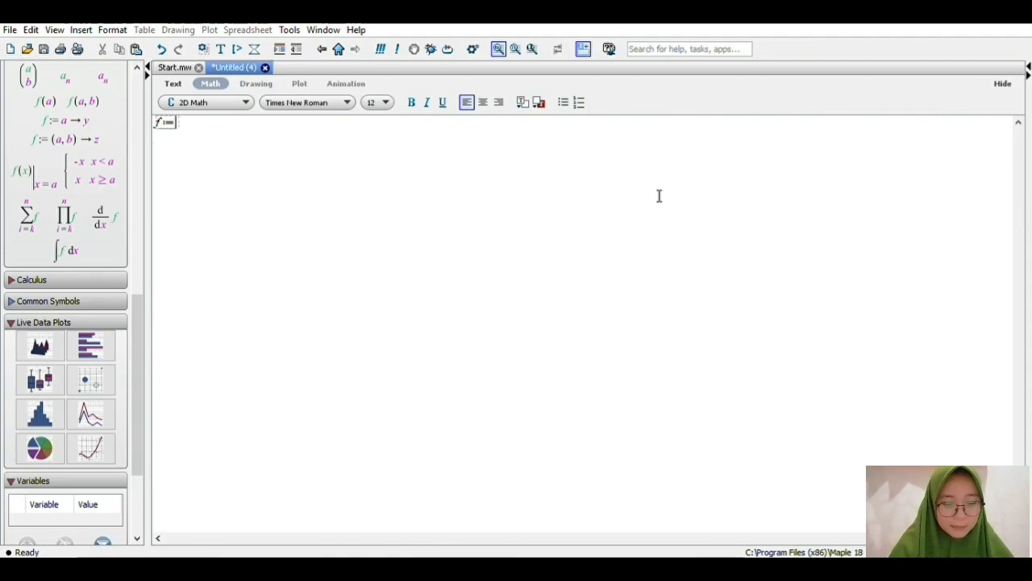
type("(x)")
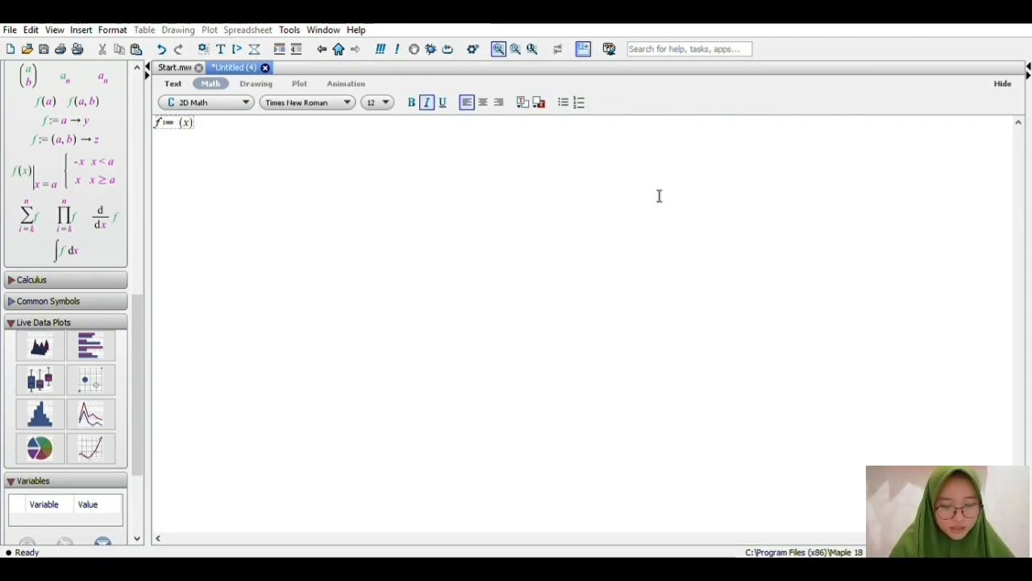
type("->")
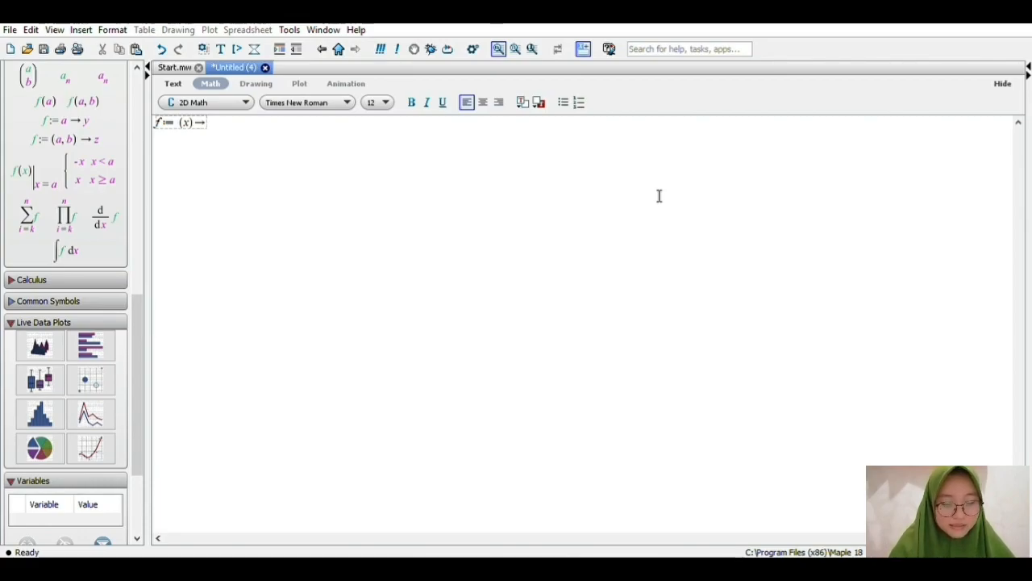
type("3")
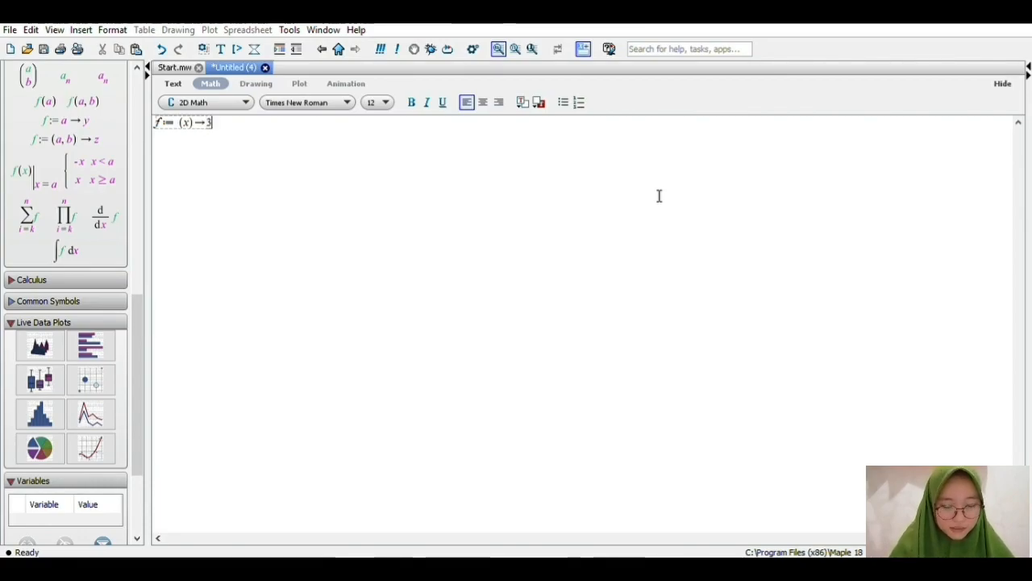
type("*")
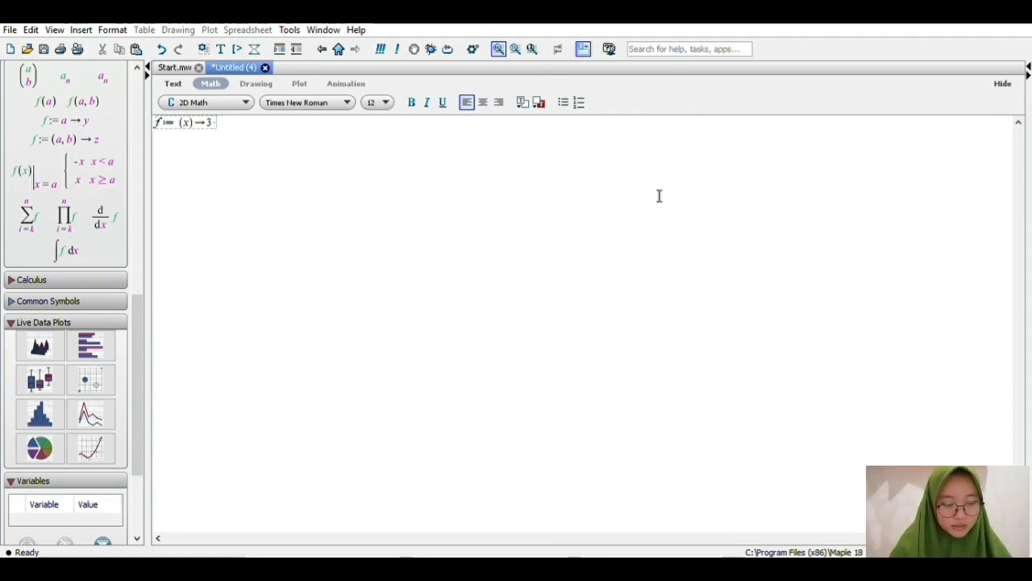
type("x")
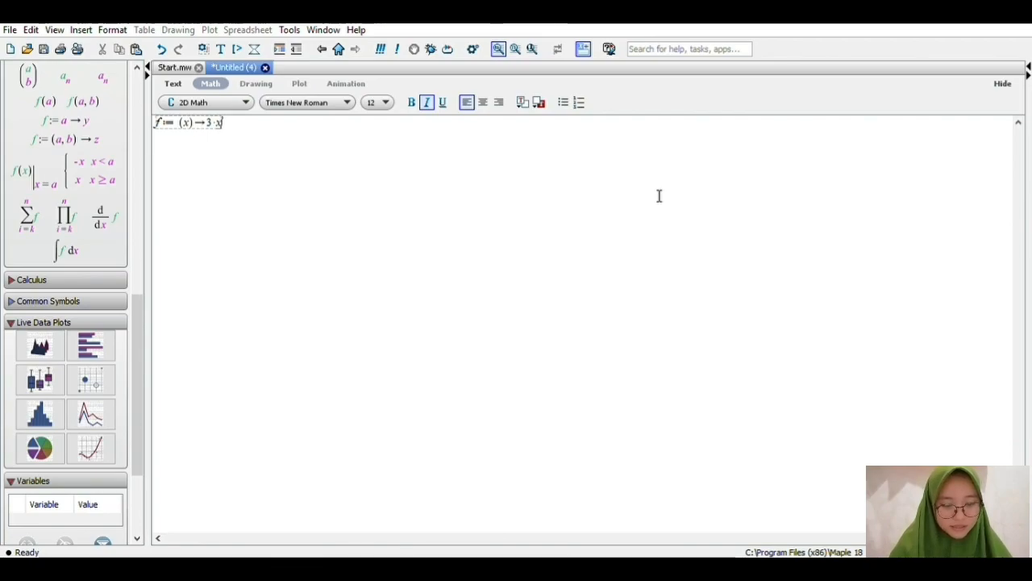
type("=")
key("BackSpace")
type("+ 4")
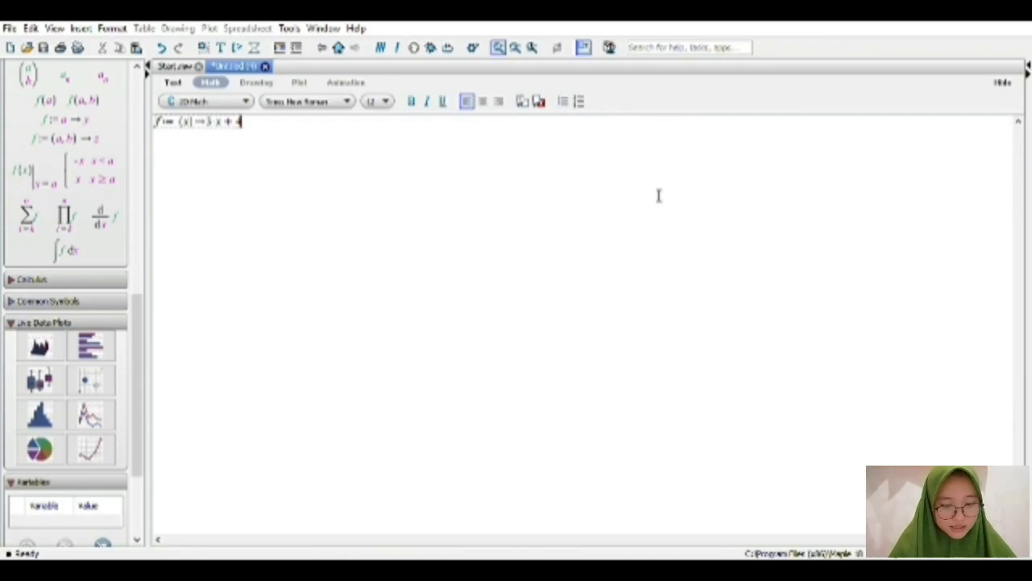
key("Return")
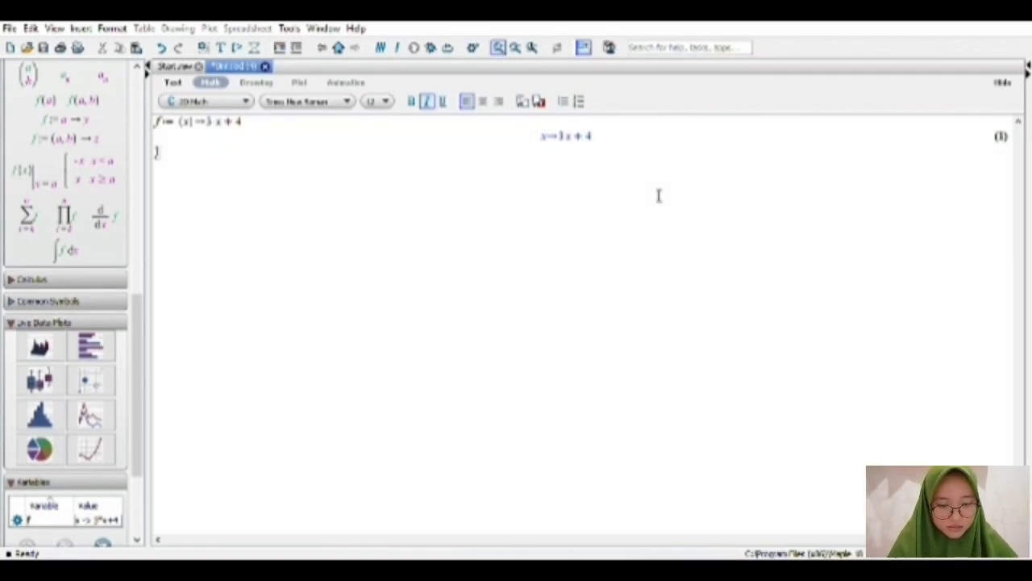
Redefine the function on a new line as f := (x) -> 3*x + 3 and evaluate it.
type("f(")
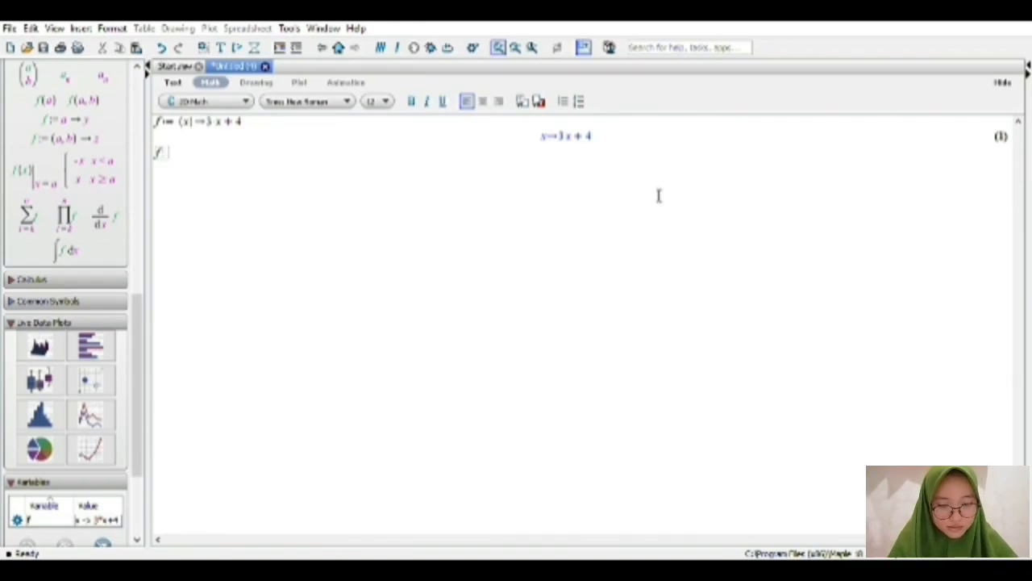
type(":=(x")
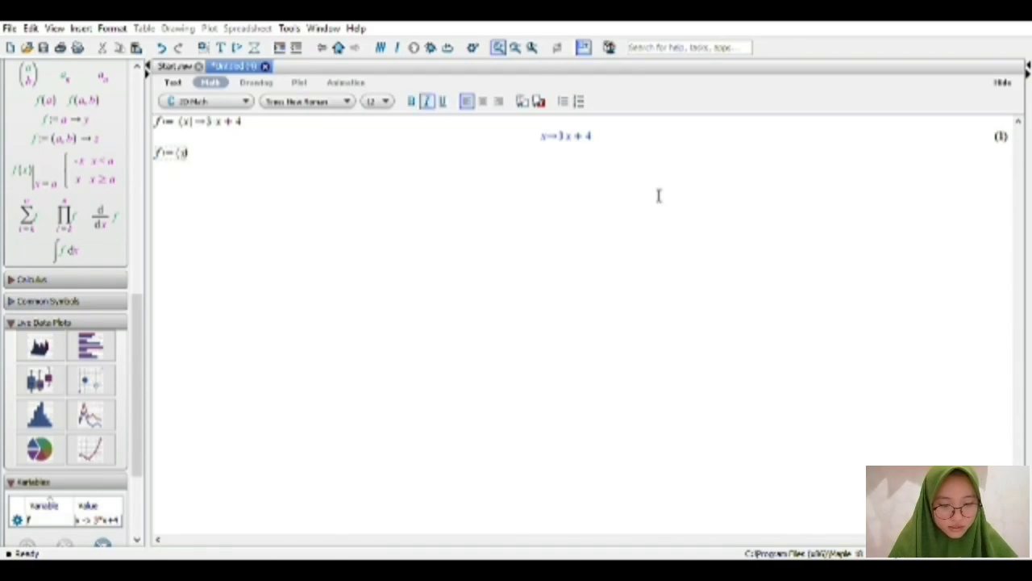
type(")")
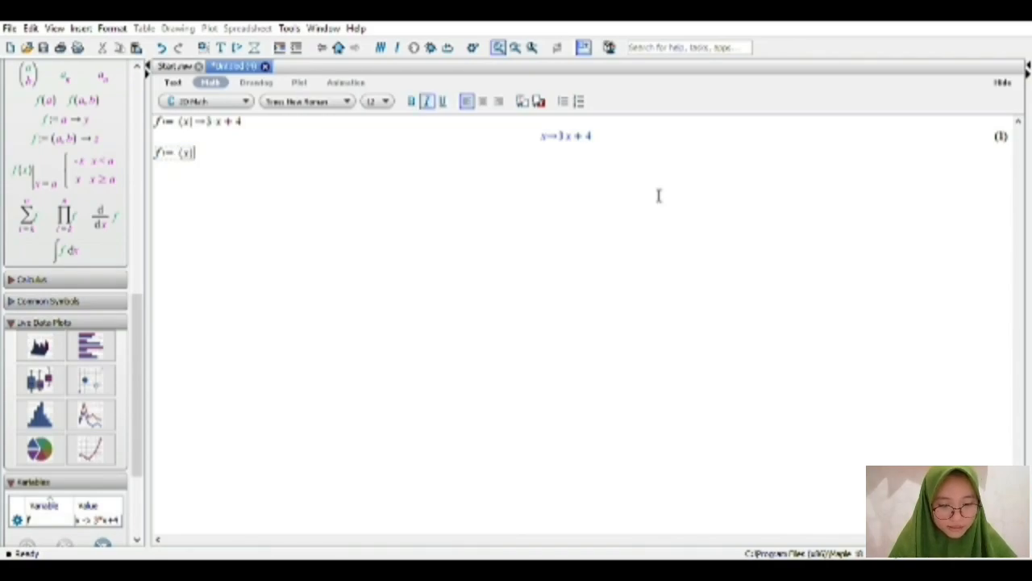
type("->")
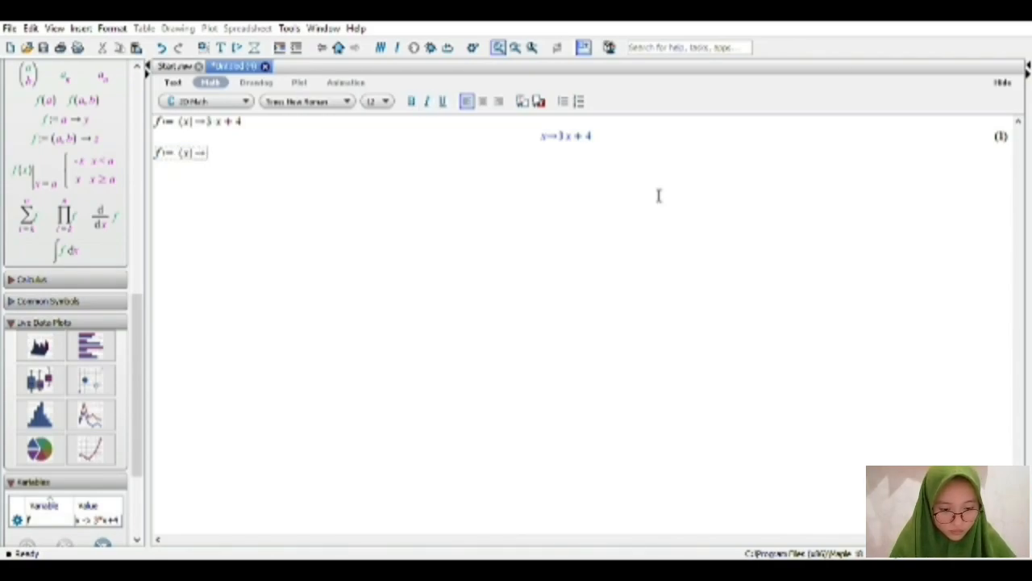
type("3")
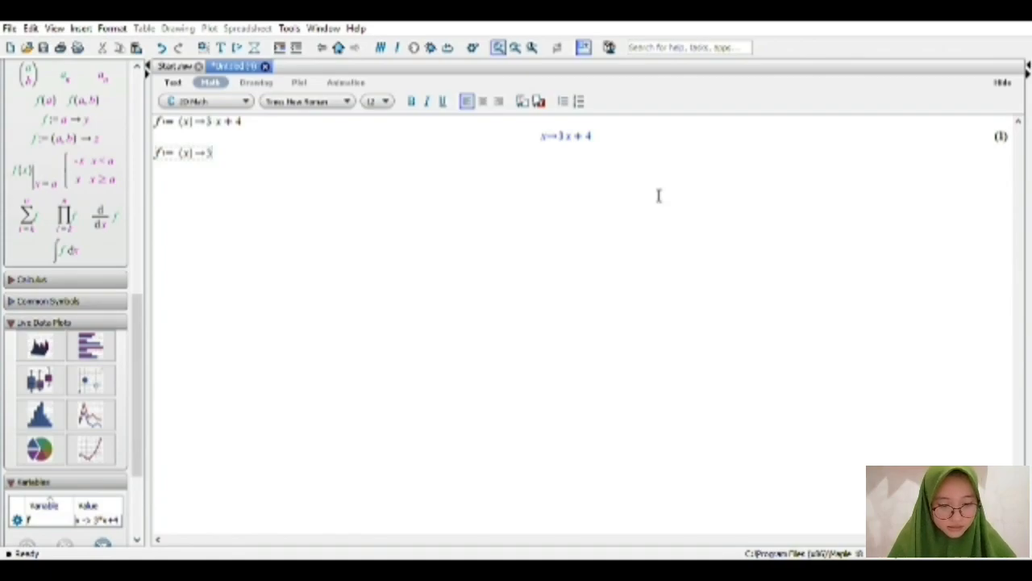
type(" x")
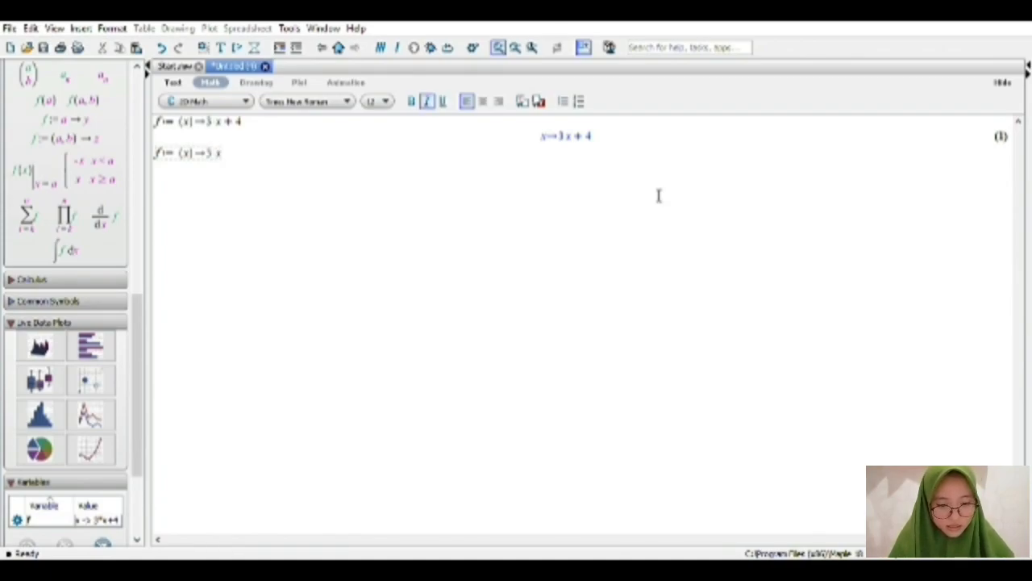
type(" +")
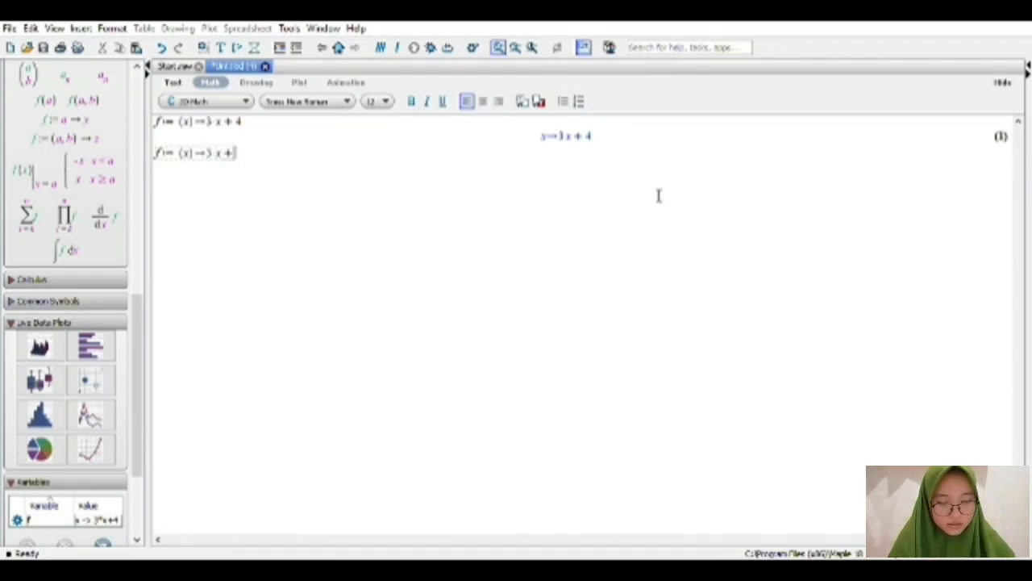
type(" 3")
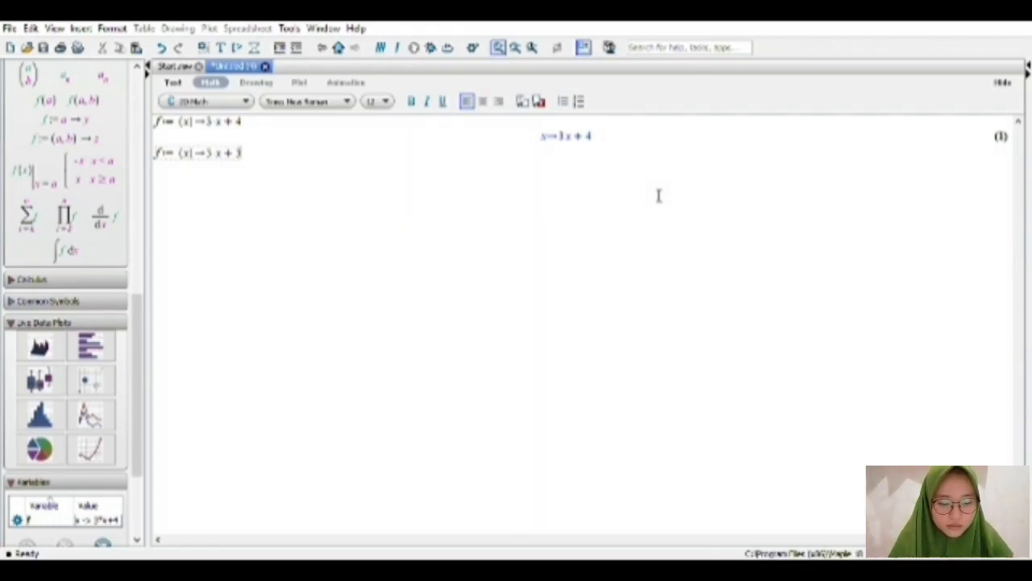
key("Return")
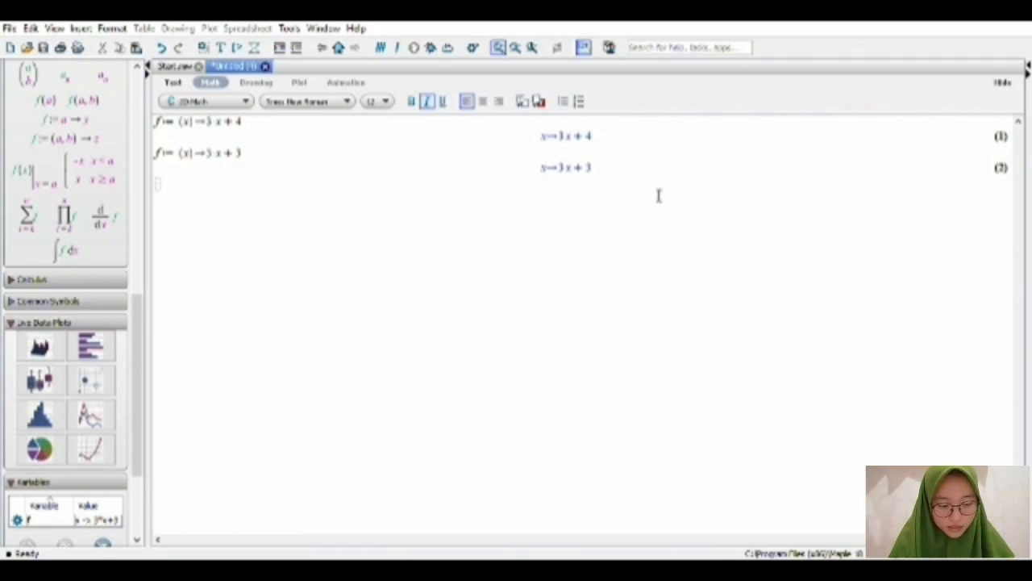
Define the function g := (x) -> 6^x + sin^2(x) on the following line and evaluate it.
type("g")
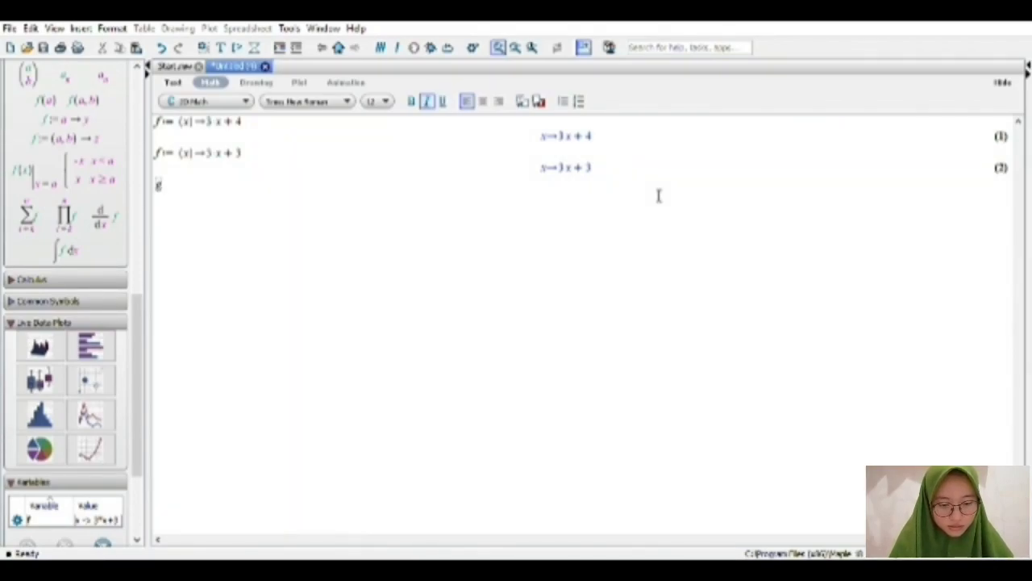
type(":=")
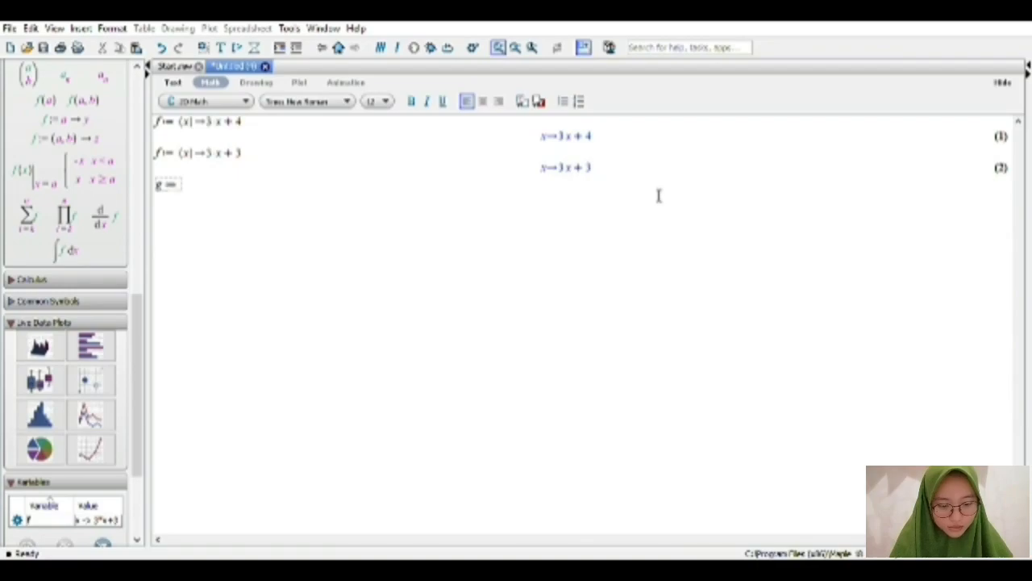
type("(x")
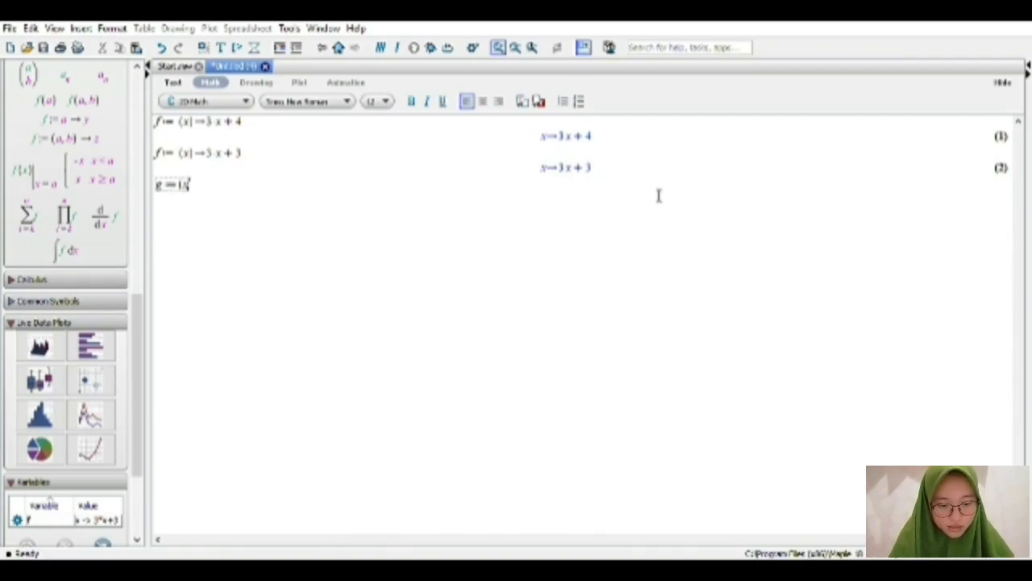
type(")")
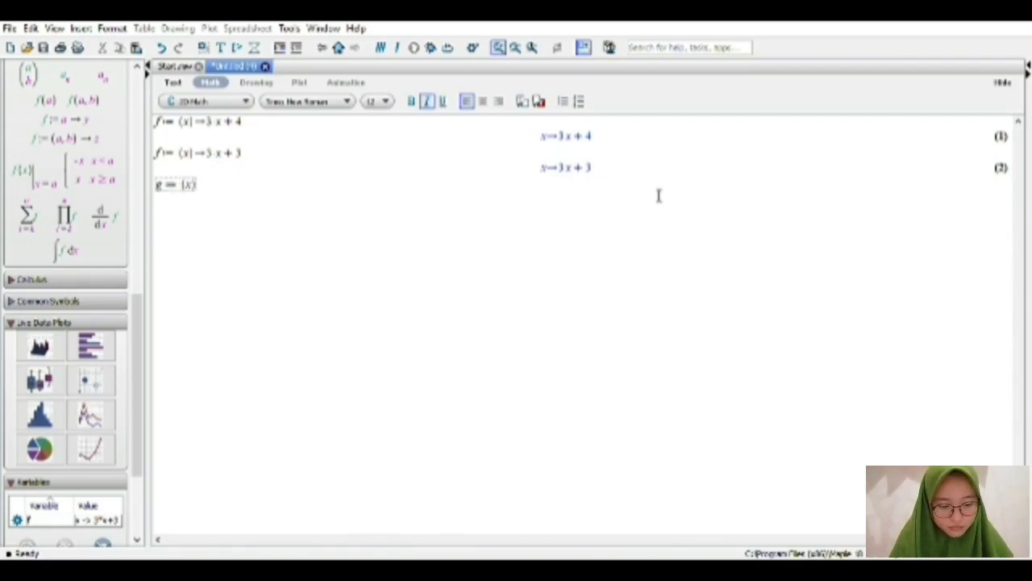
type("-")
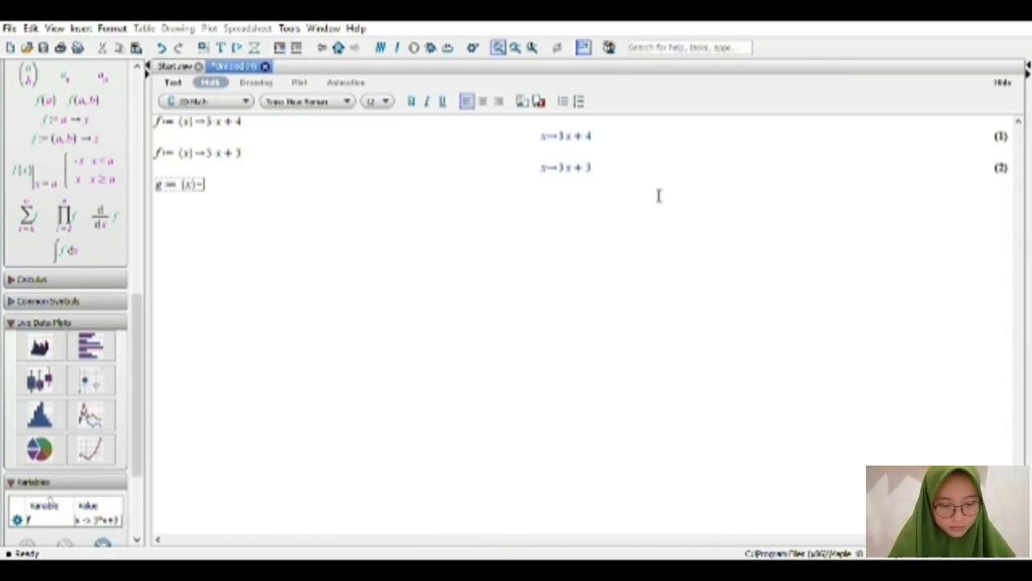
type(">")
type("3")
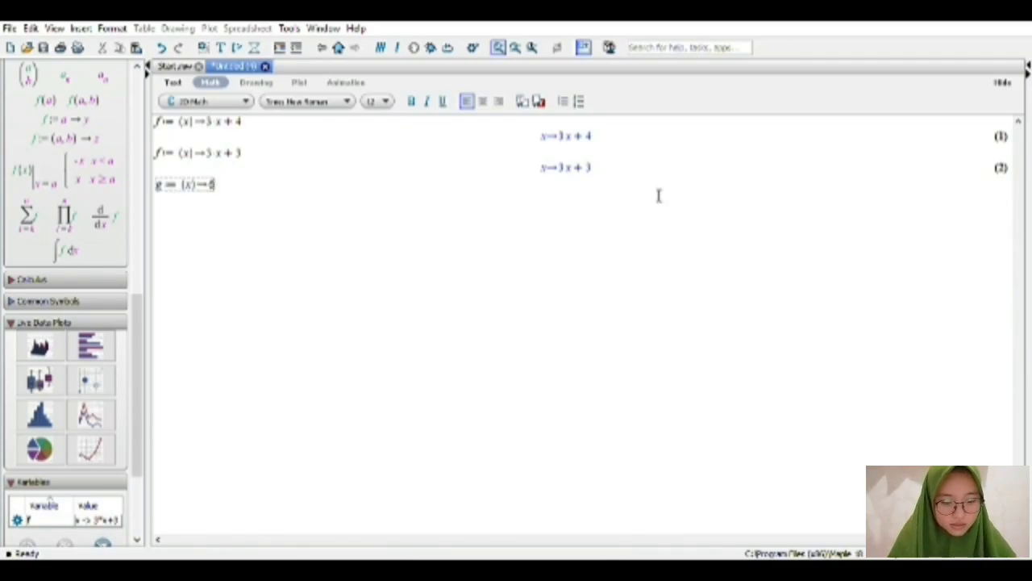
type("^")
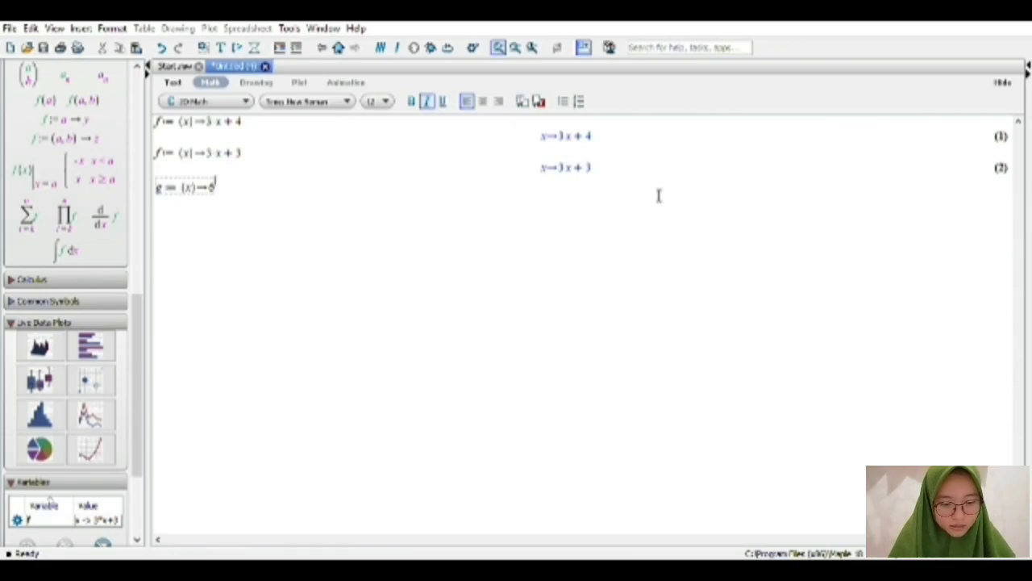
type("x")
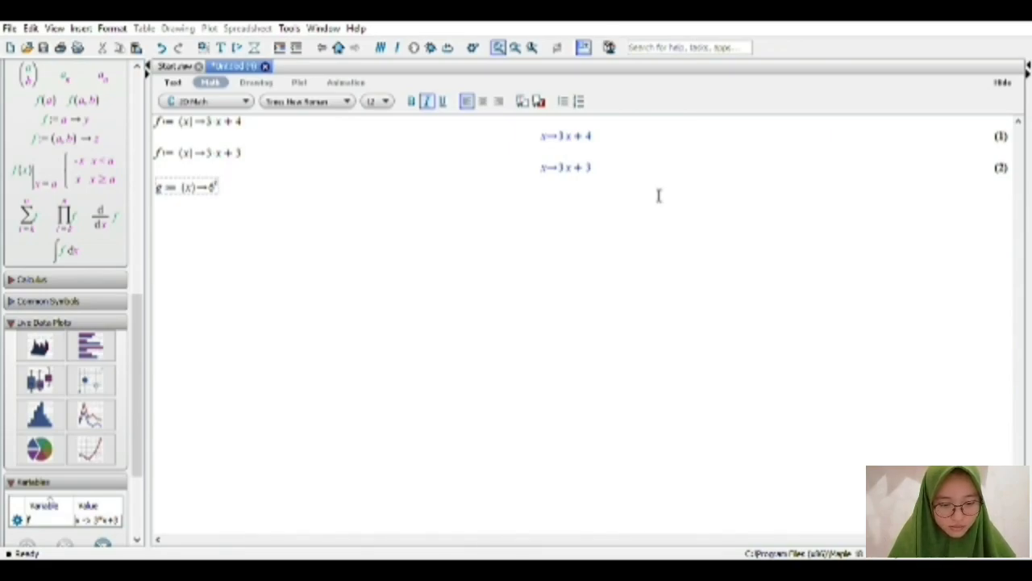
key("Right")
type("+")
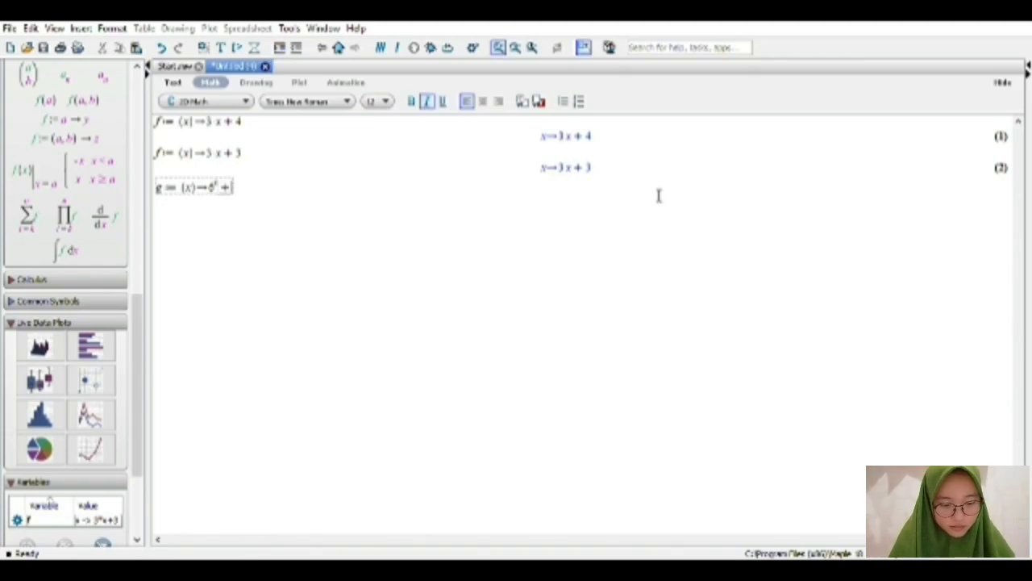
type("2")
type("in")
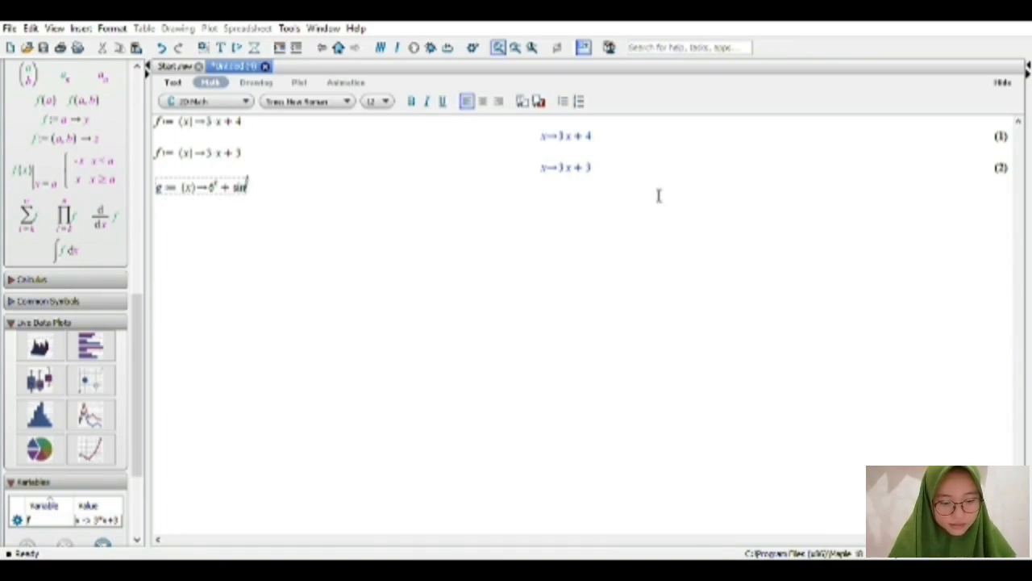
type("^2")
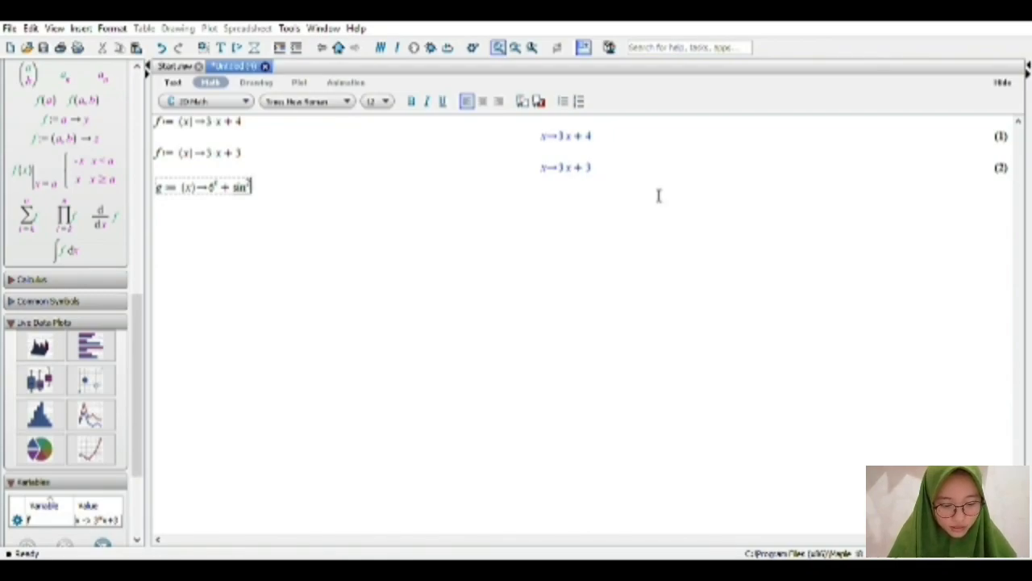
type("(")
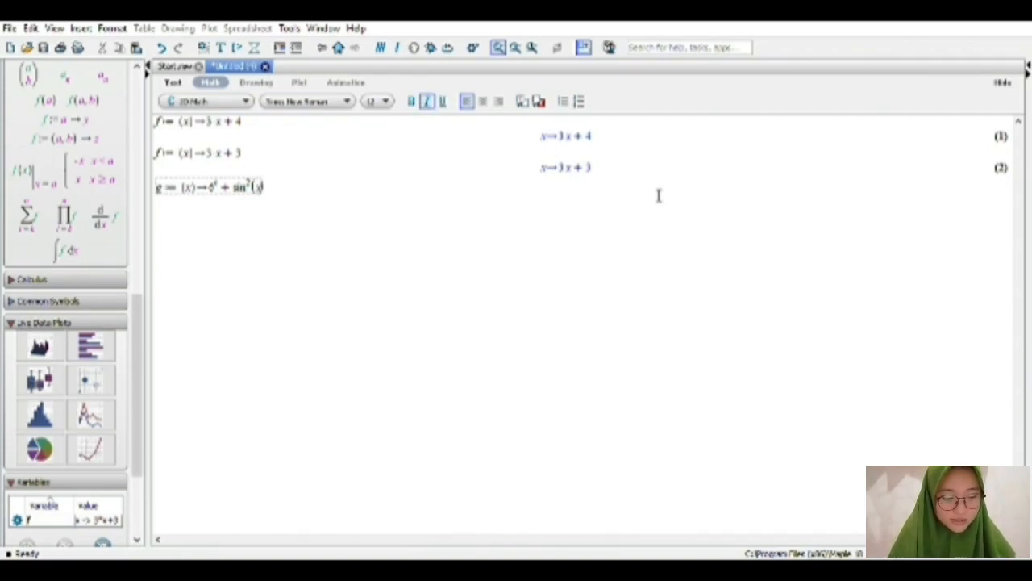
type("x")
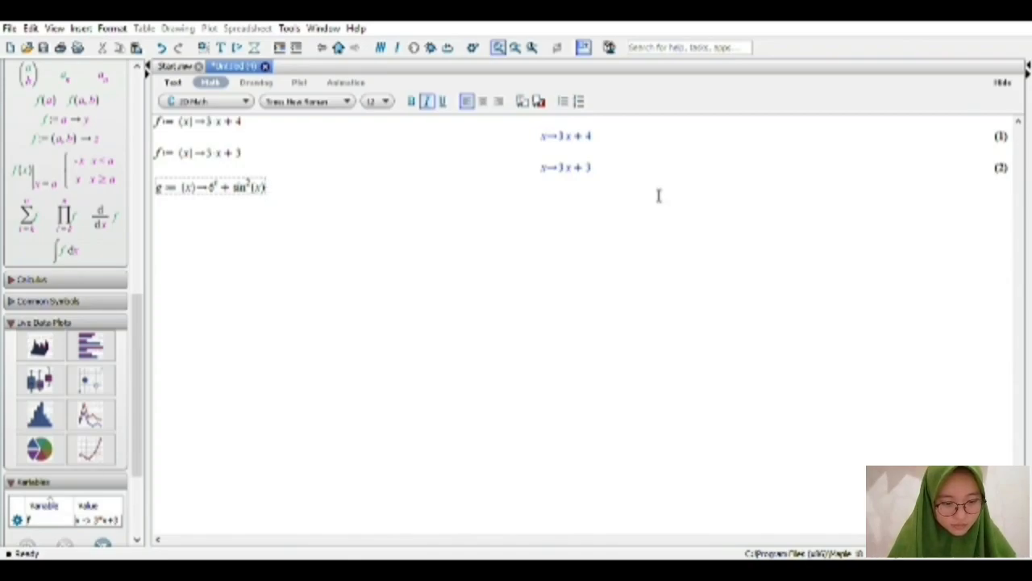
key("Return")
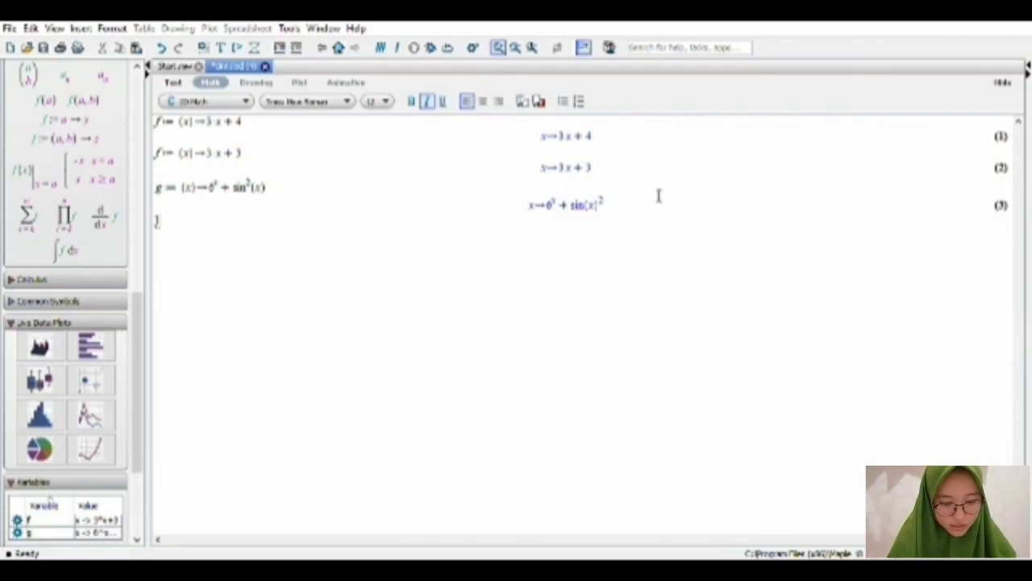
Define the function h := (x) -> 3*x^2 - sin(x-1) on the empty line below g and evaluate it.
type("h ")
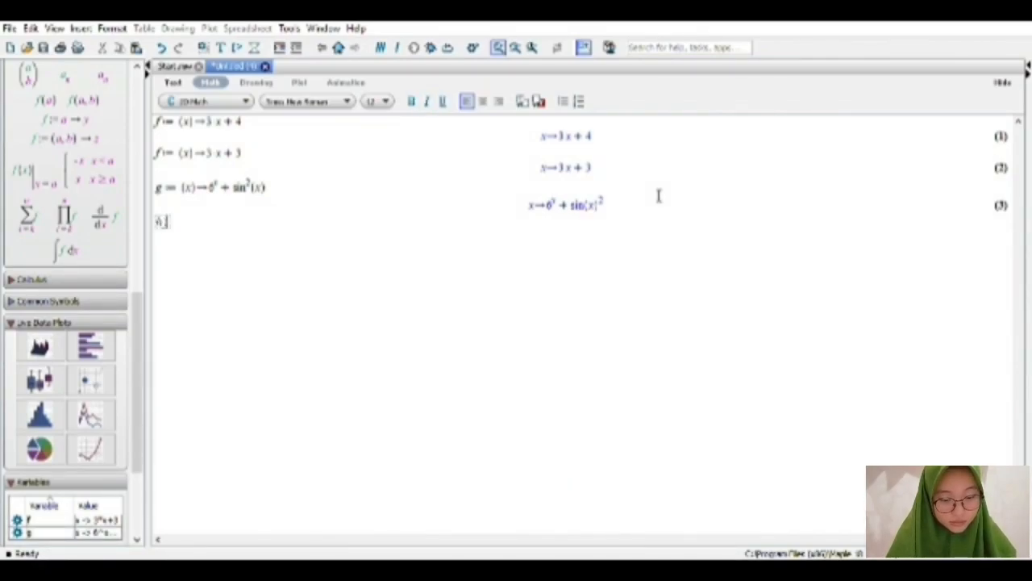
type(":= ")
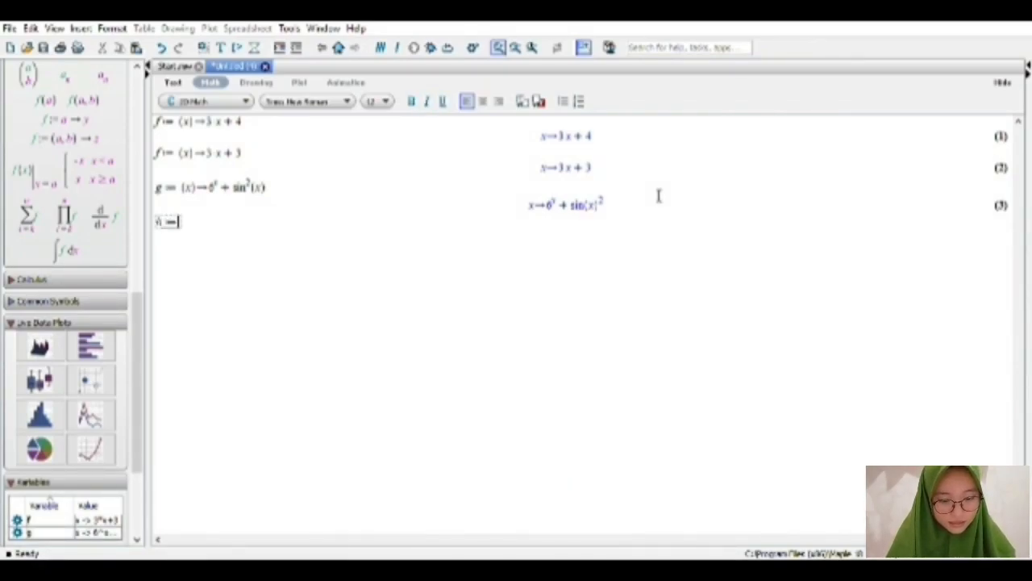
type("(")
type("x) -")
type("> 3")
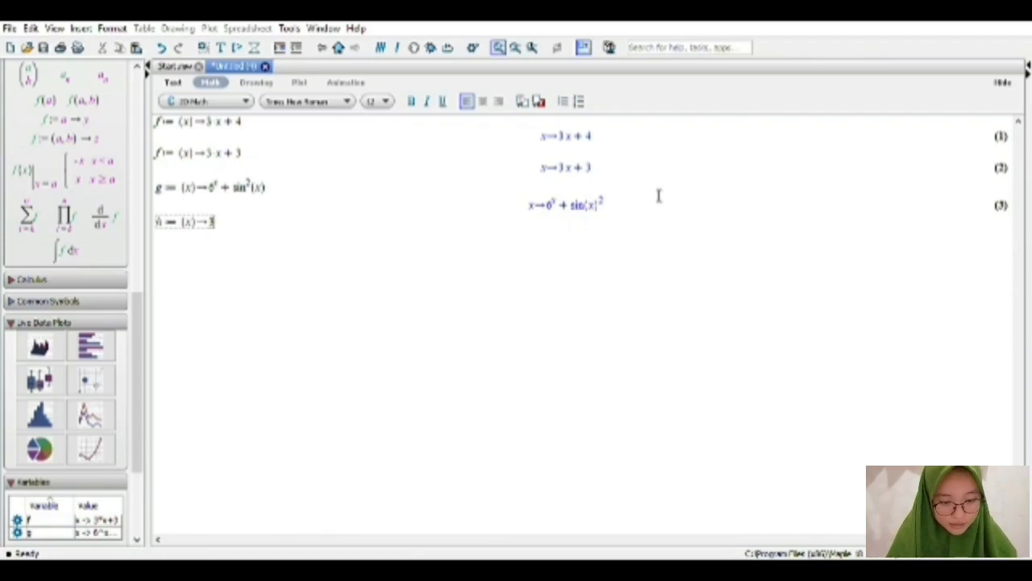
type(" x^2")
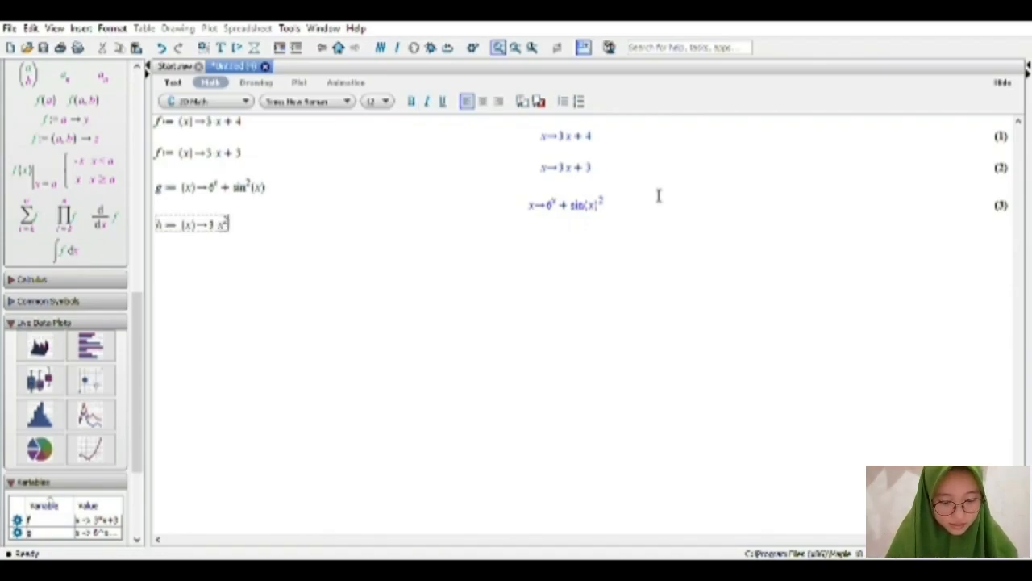
key("Right")
type("-")
type("x")
type("in")
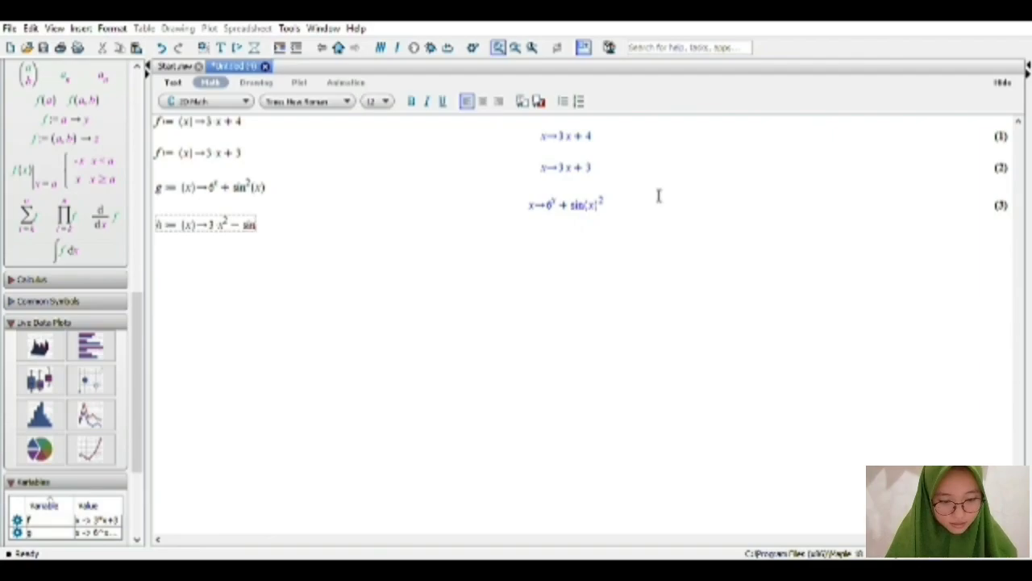
type("(")
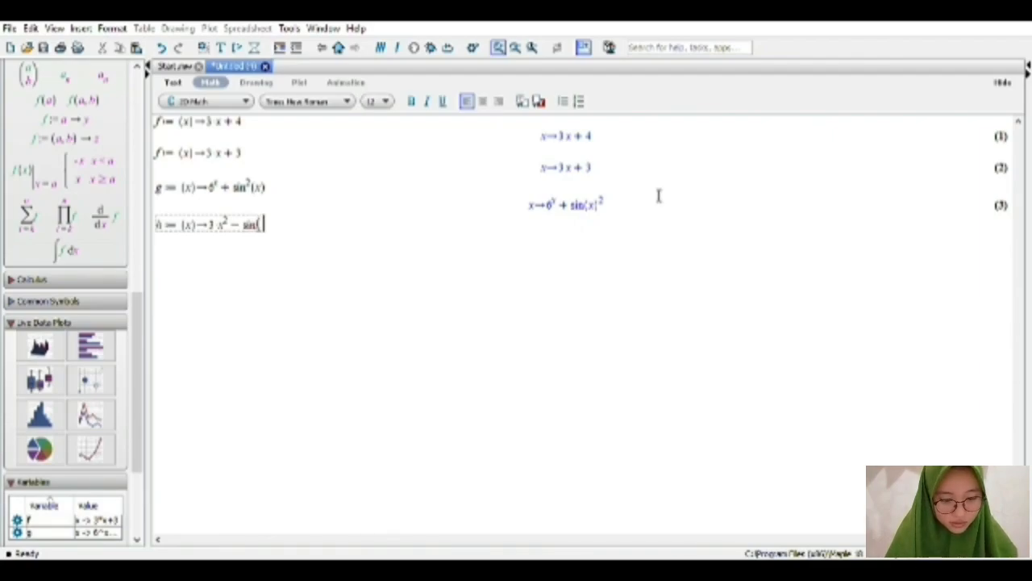
type("x")
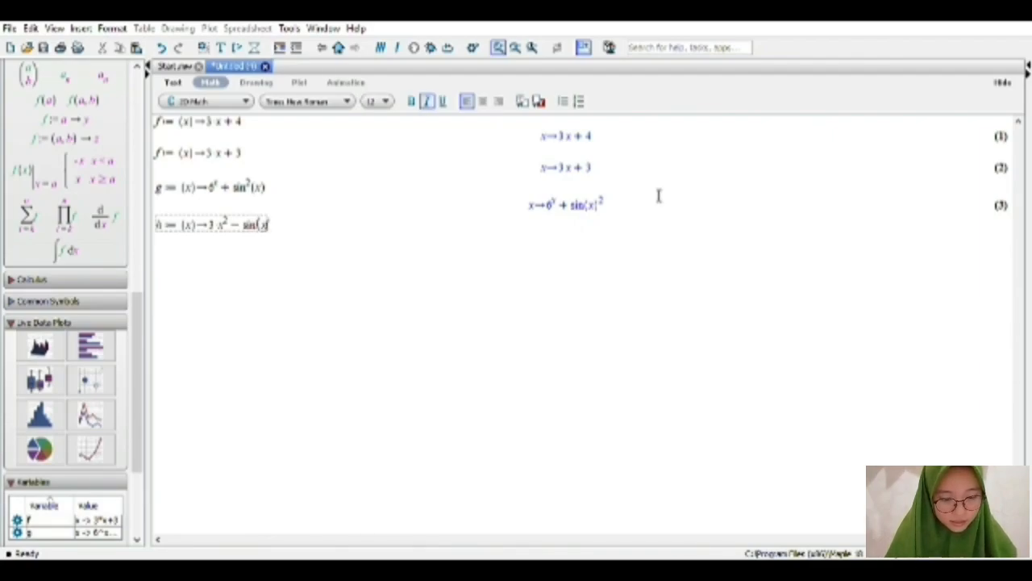
type("-1")
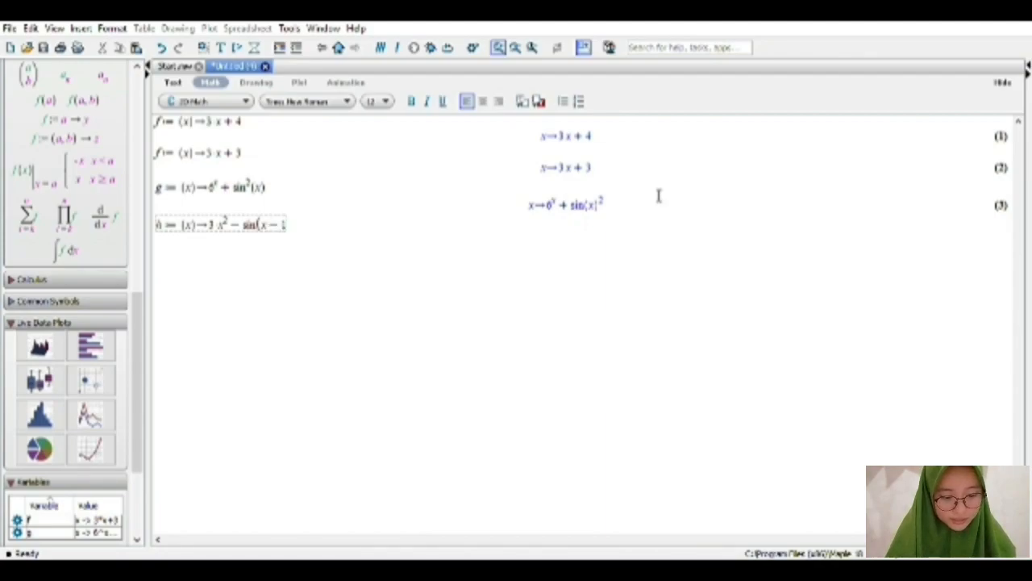
type(")")
key("Return")
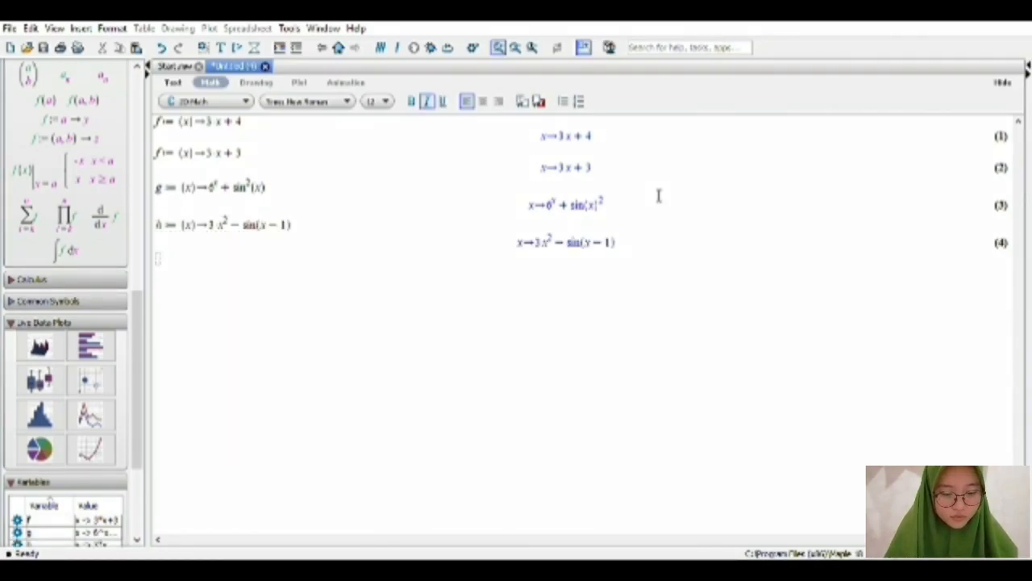
Begin redefining f on a new line by entering f := (x) -> cos x - sin.
type("f")
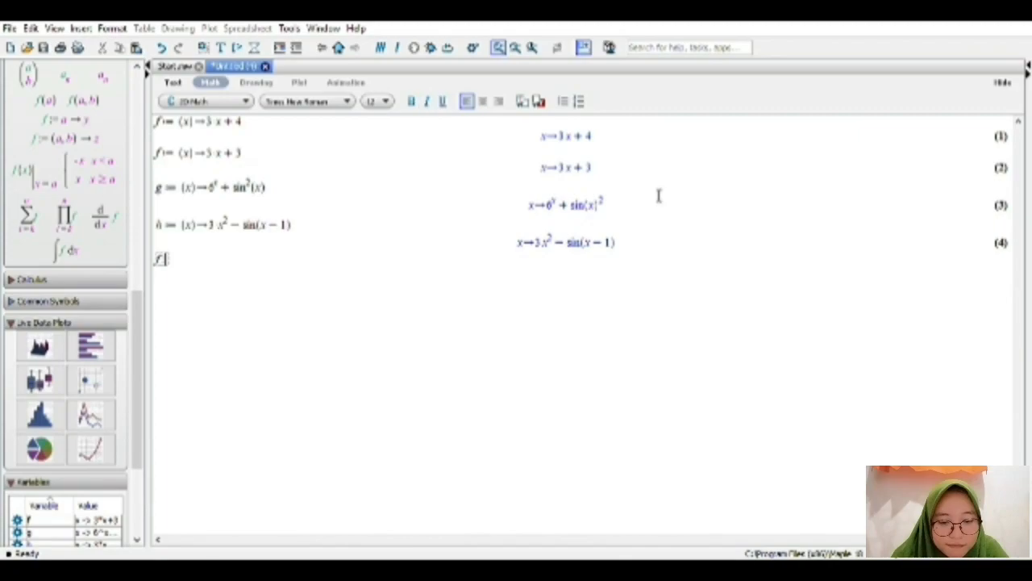
type(":=")
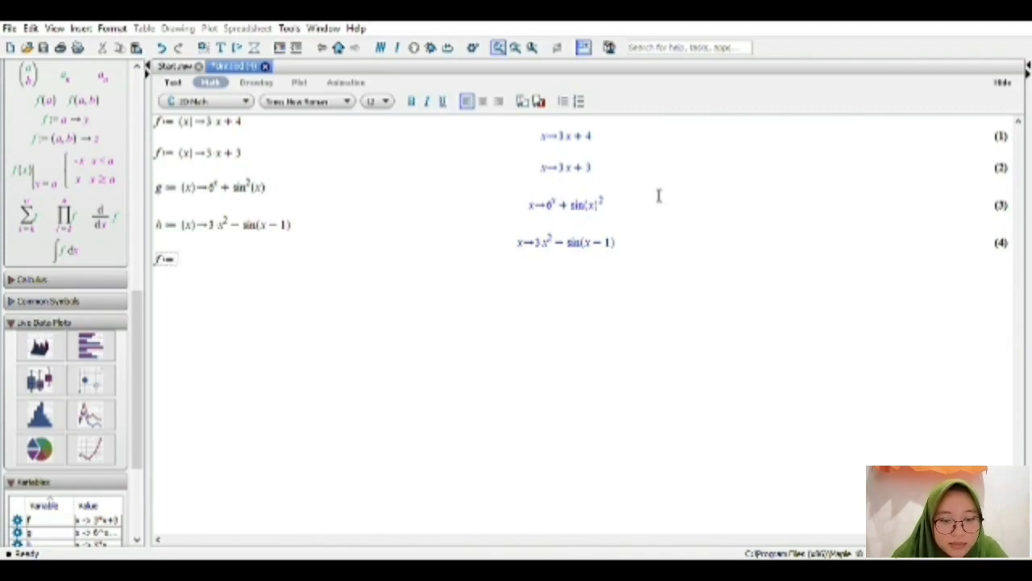
type("(x")
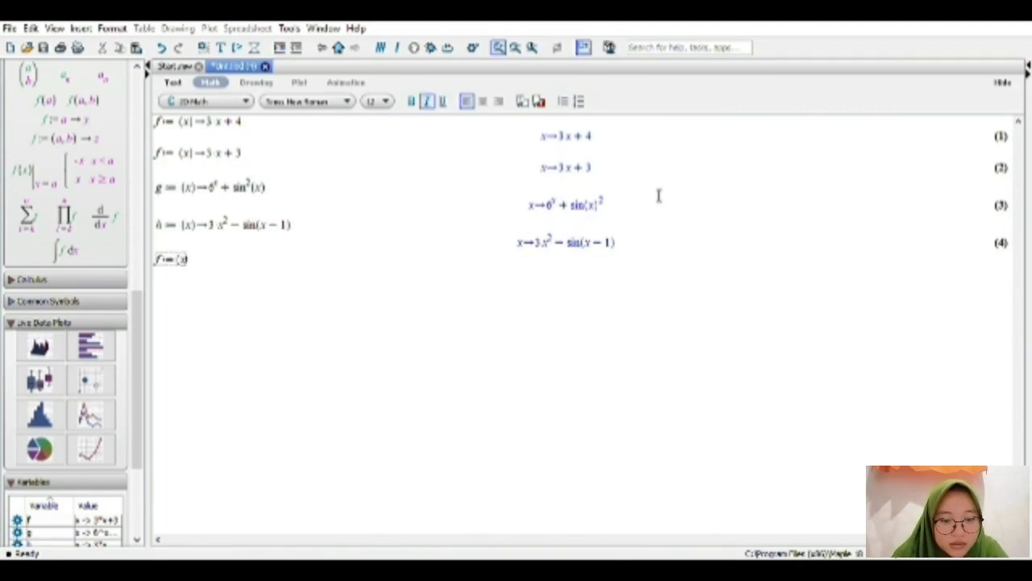
type(")")
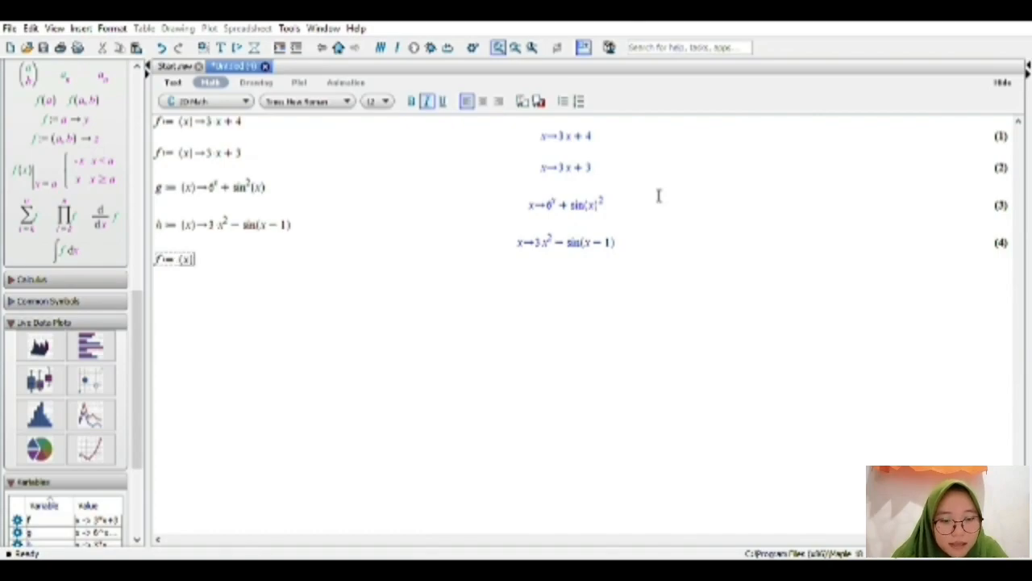
type("->cos")
type(" x")
type("-")
type("x")
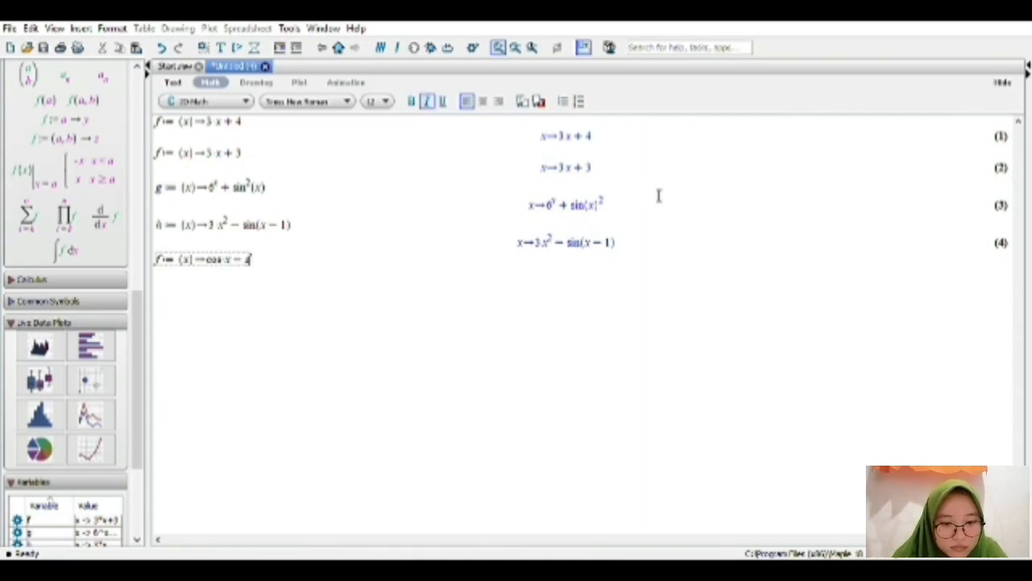
type("in")
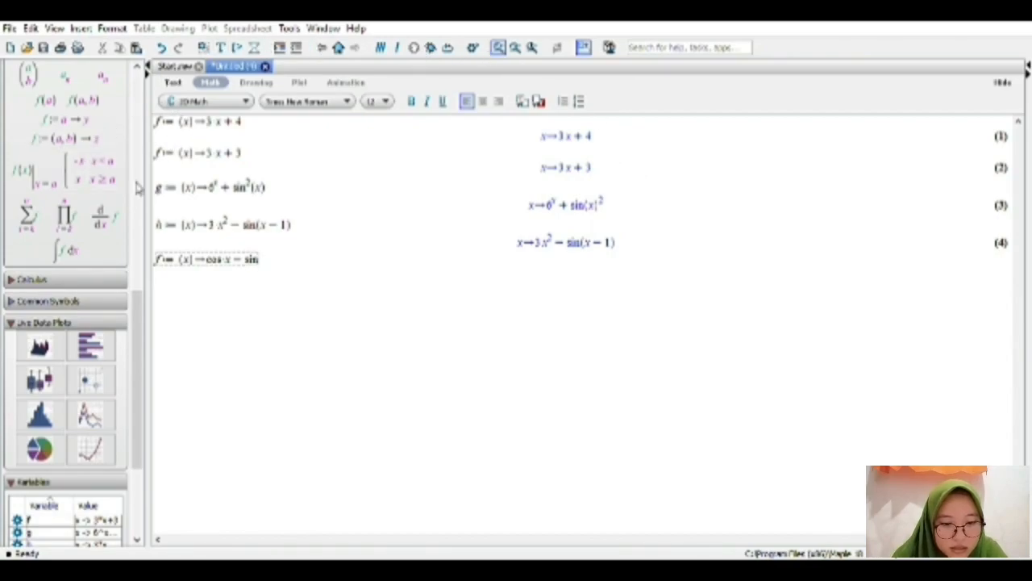
Complete f's sine term with the fraction πx/6, using the fraction template and the pi symbol, and evaluate the definition.
left_click_drag(137, 357, 156, 315)
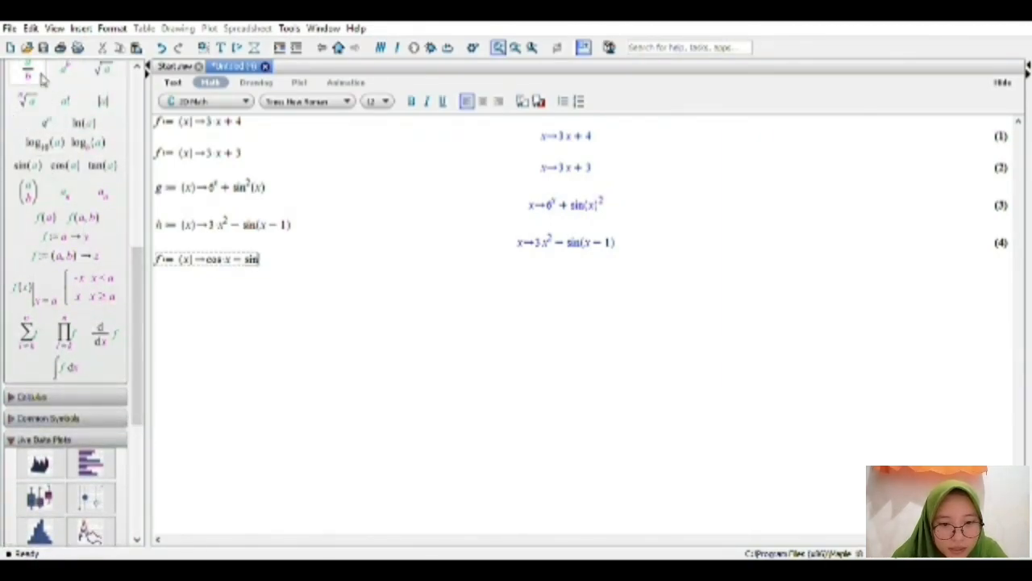
left_click_drag(138, 266, 147, 226)
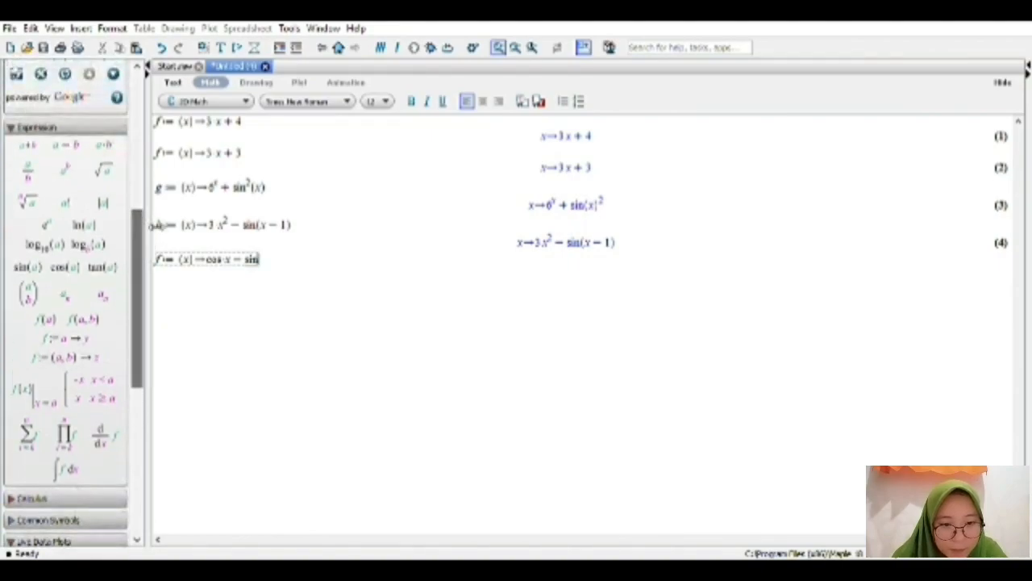
left_click(39, 175)
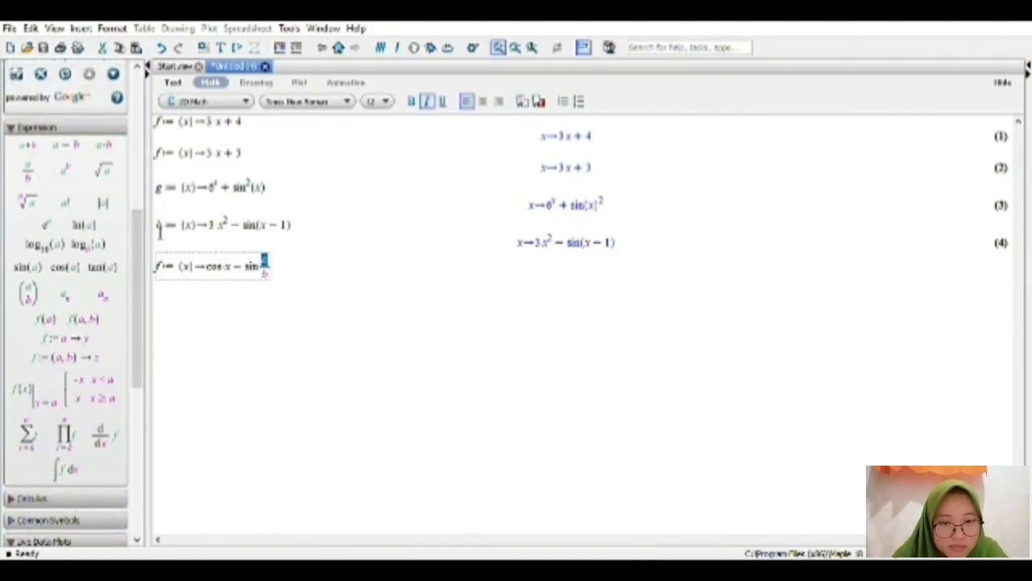
left_click_drag(137, 238, 137, 266)
left_click(70, 455)
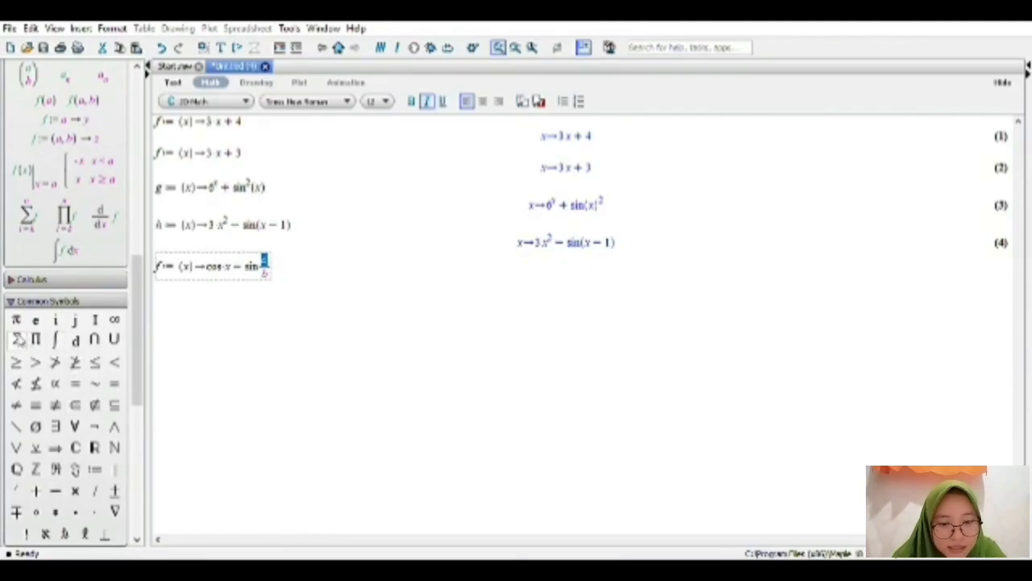
left_click(16, 321)
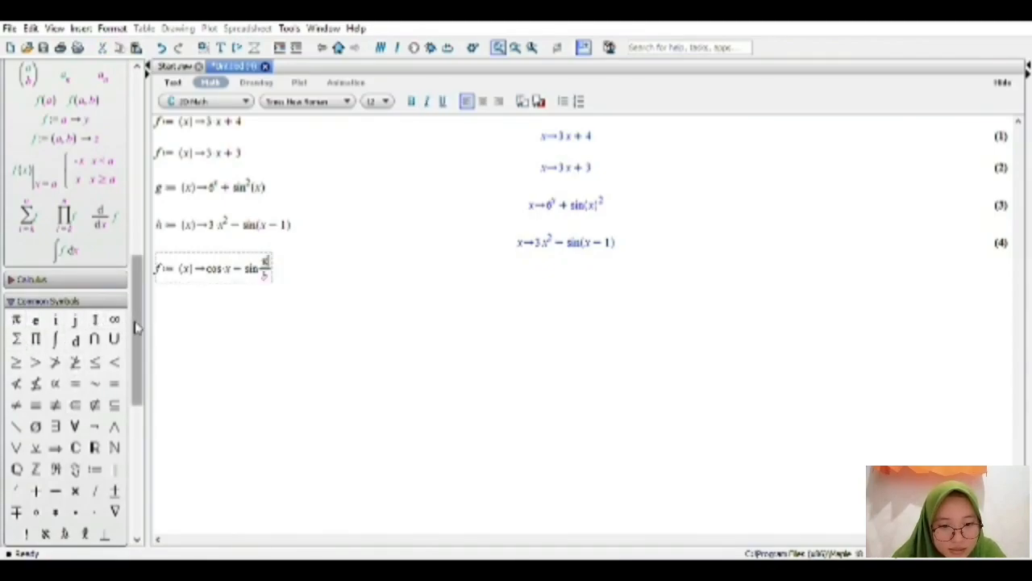
type("x")
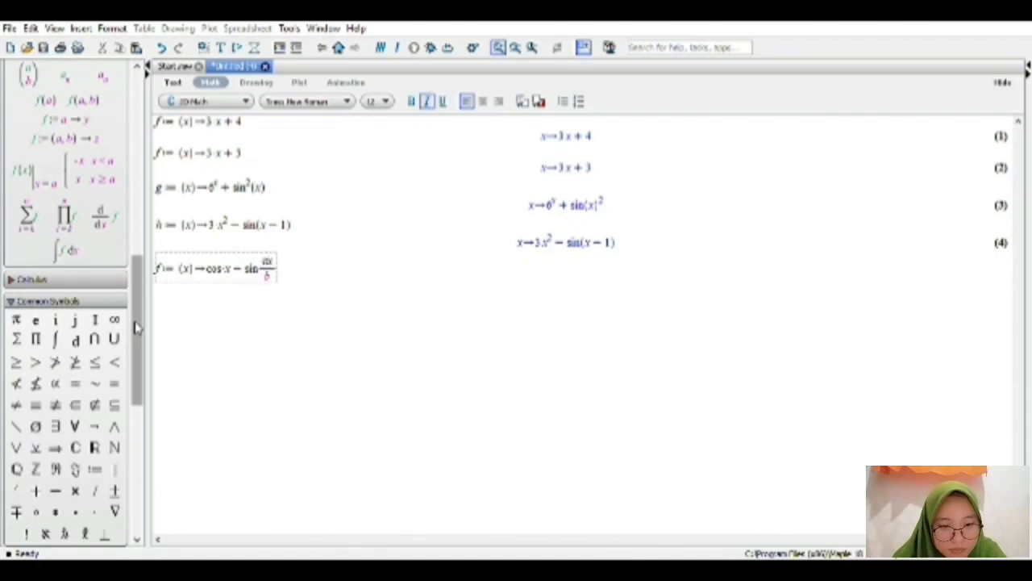
key("Down")
key("Right")
key("BackSpace")
type("6")
key("Right")
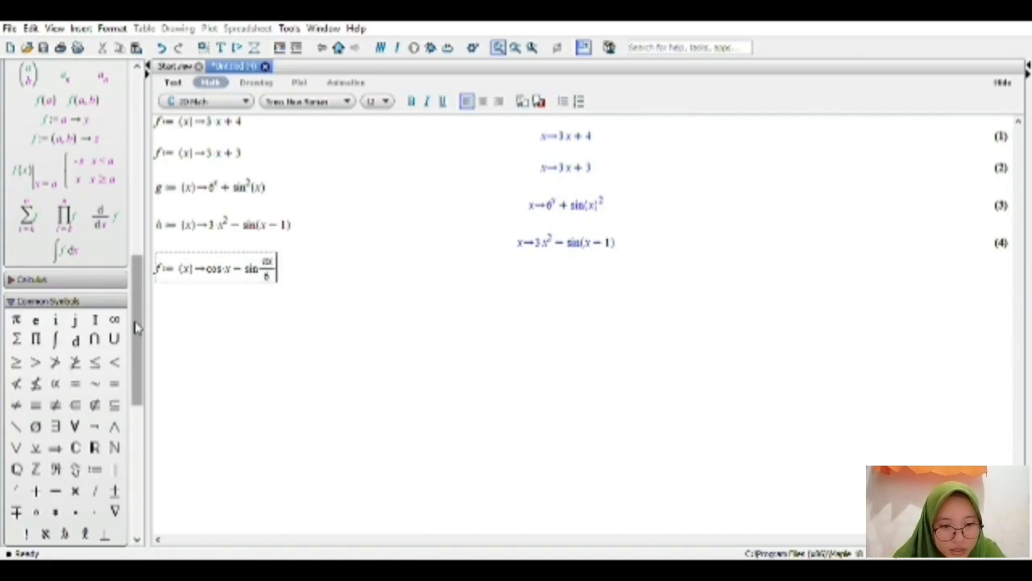
key("Return")
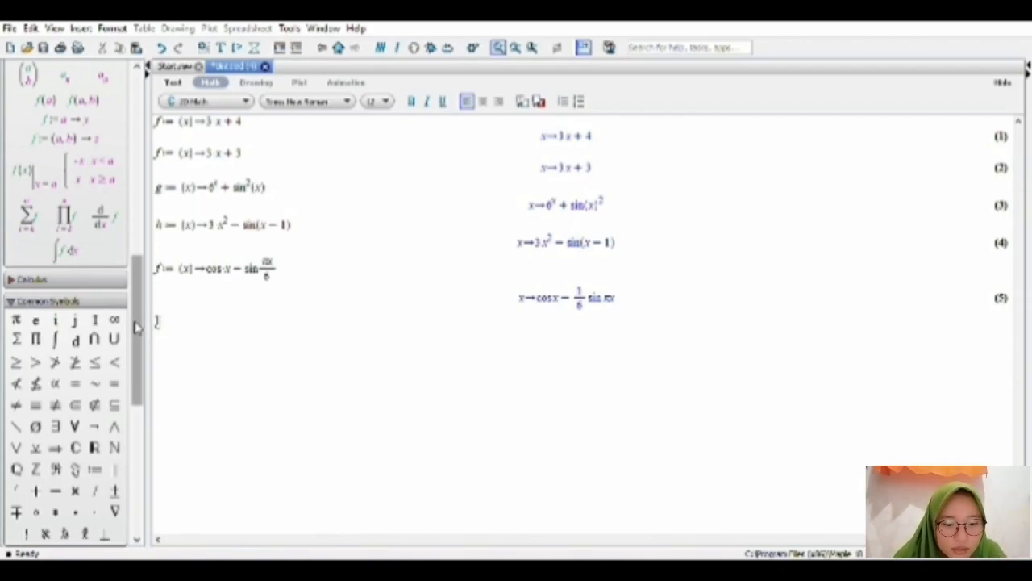
Begin redefining g on the following line by entering g := (x) -> 5 log(125)(x).
type("g:=")
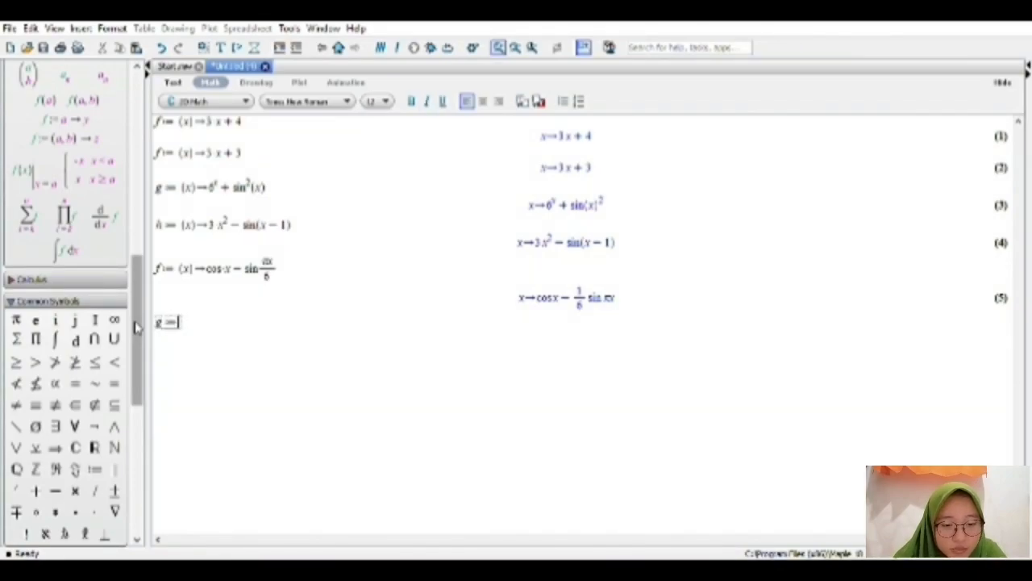
type("(x)")
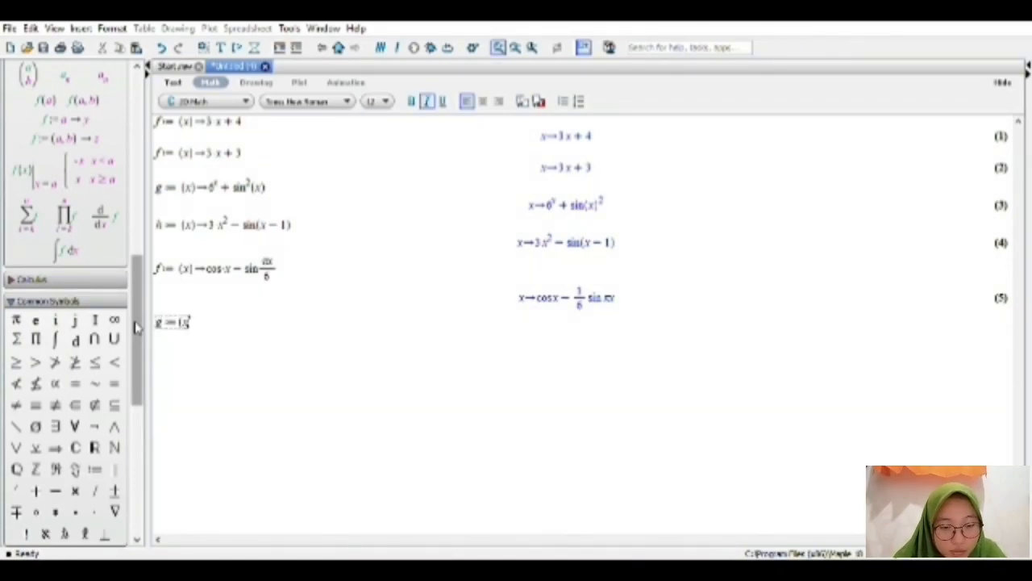
type("->")
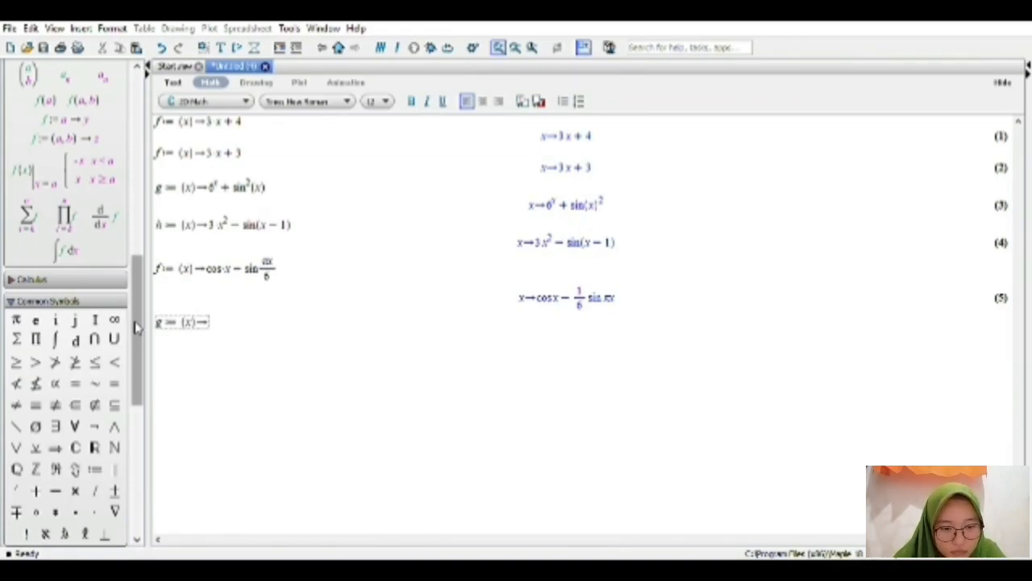
type("5 log[")
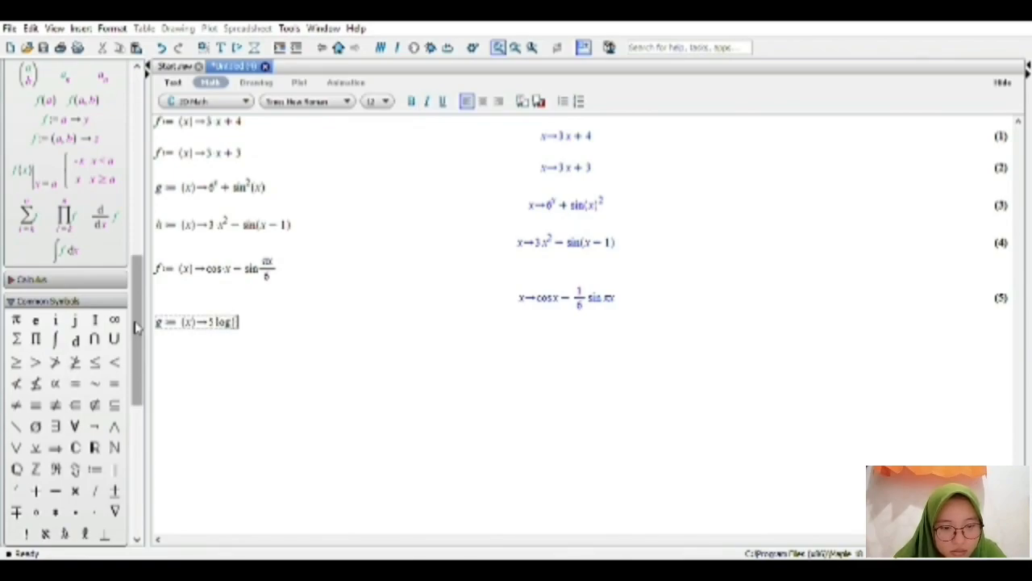
type("125")
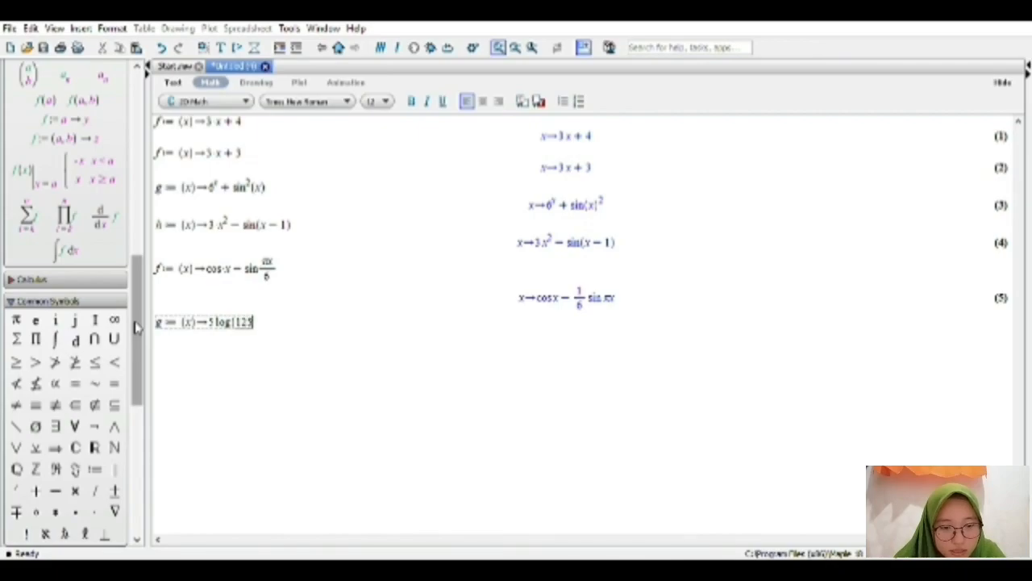
type("]")
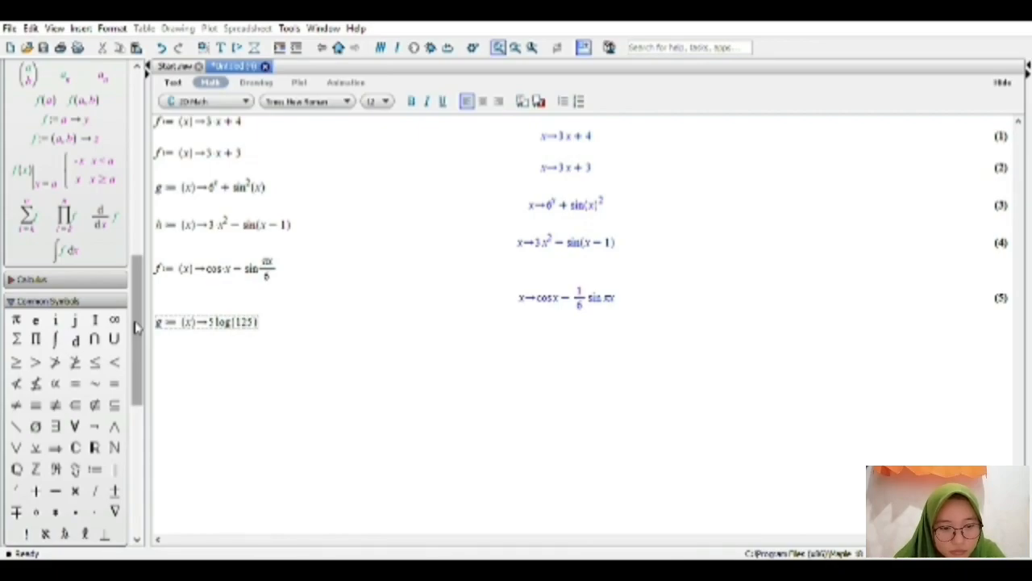
type("(x")
key("Right")
Add the term + ln(x^2+4) to the new g definition and evaluate it.
type("+ ")
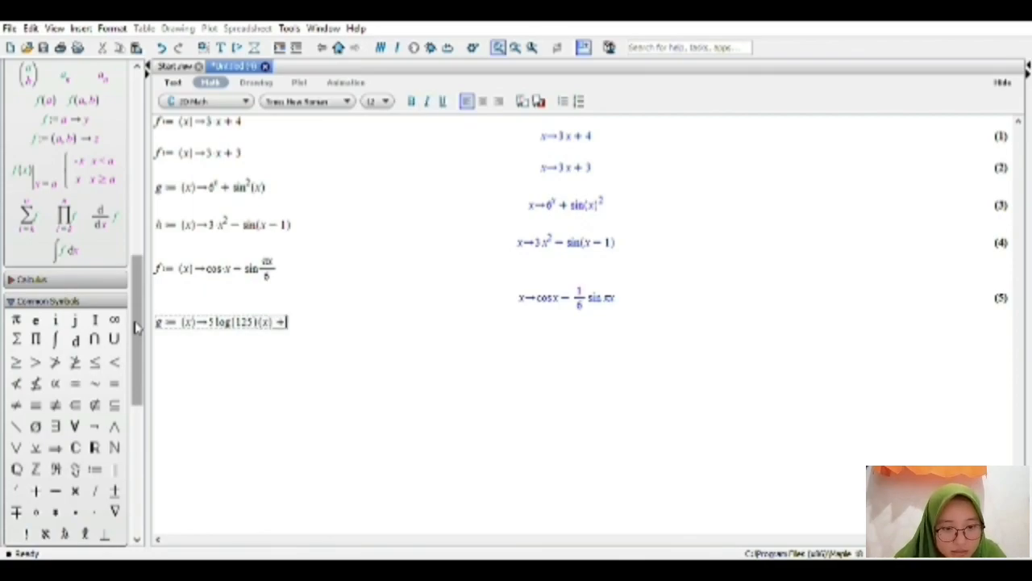
type("ln(x^")
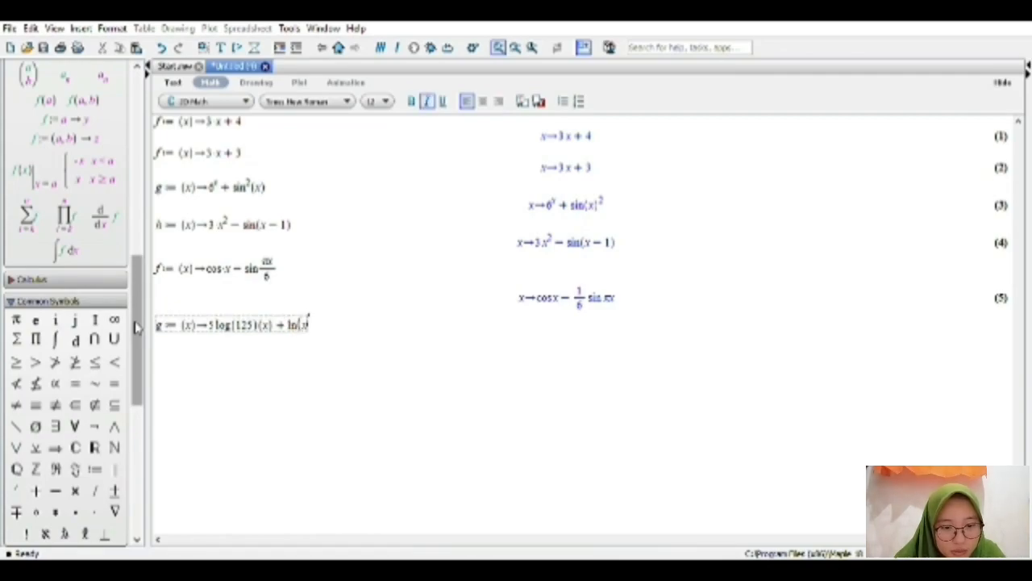
type("2")
key("Right")
type("+4")
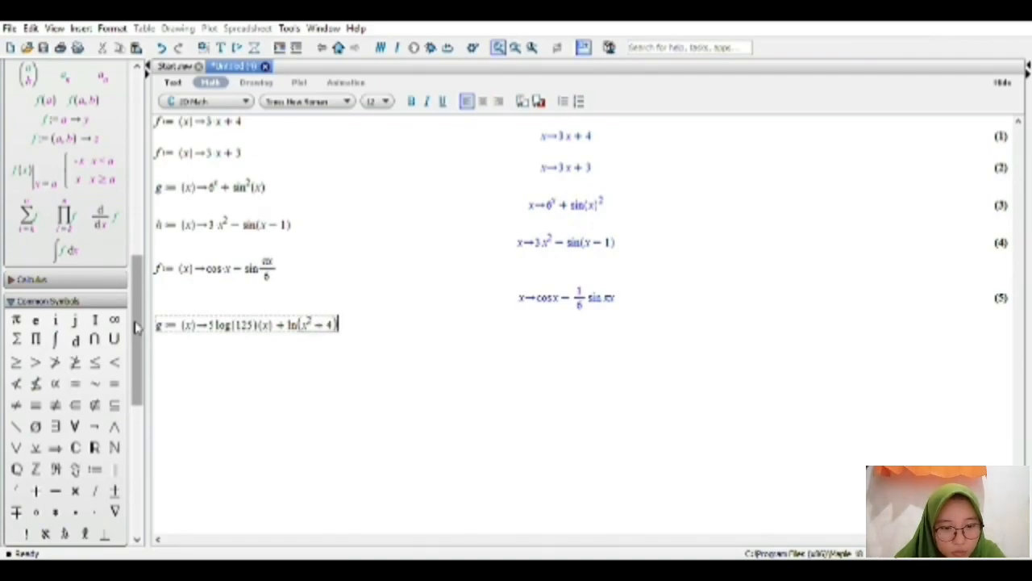
key("Return")
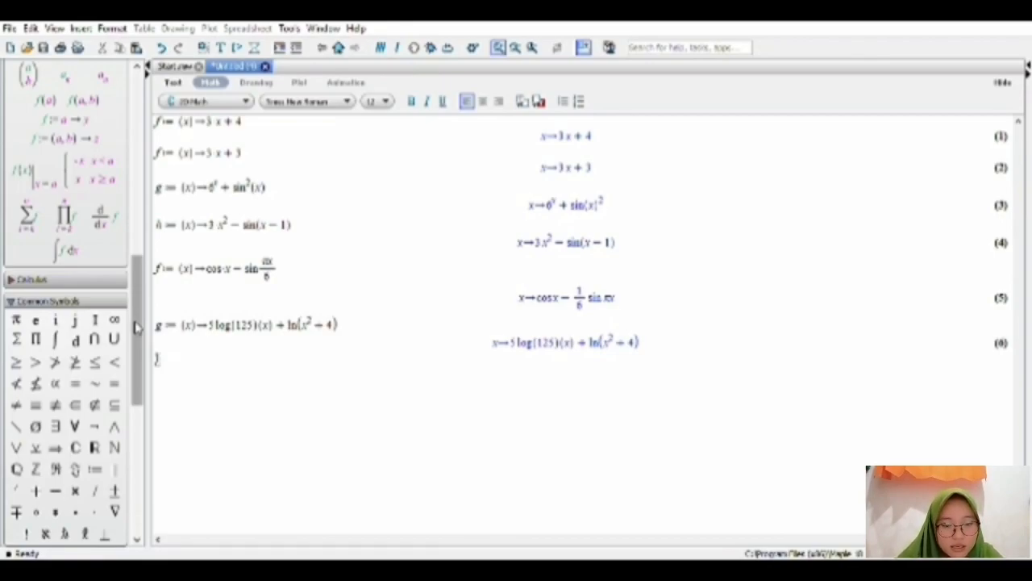
Undo the last edit and assign x := 40 on the line below the g definition, evaluating it.
left_click(162, 48)
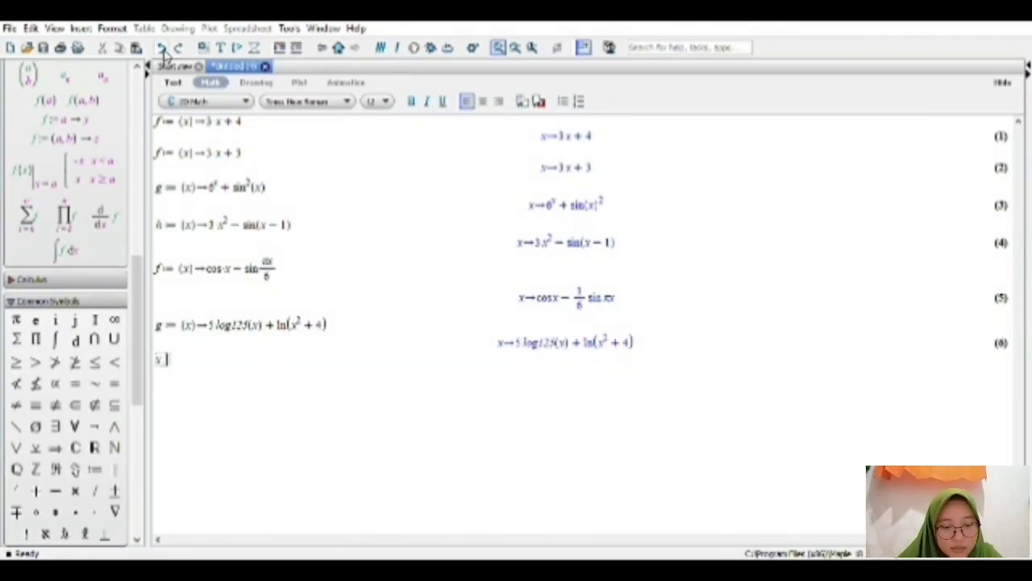
type(":= 4")
type("0")
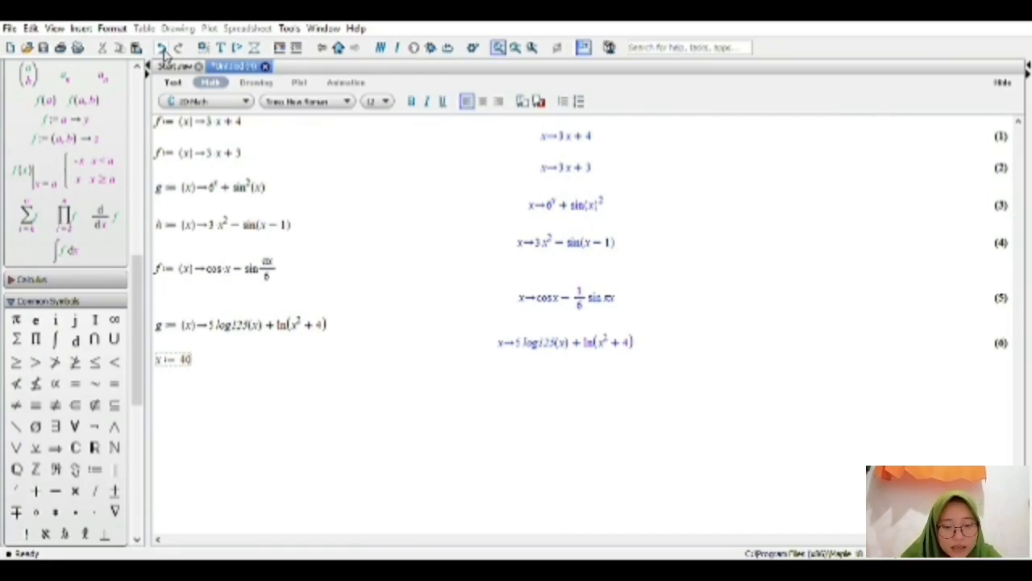
key("Return")
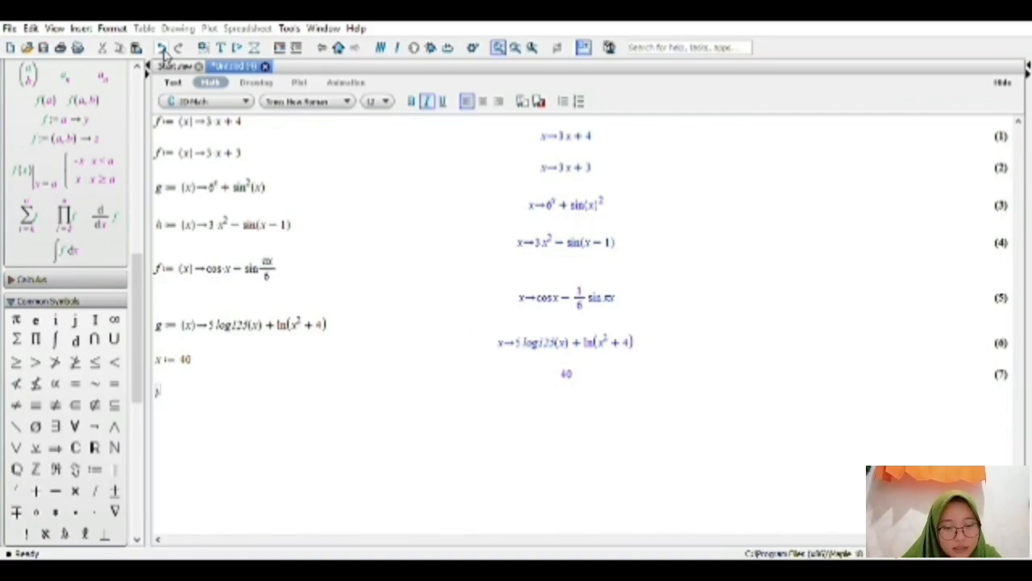
Assign y := 5 on the following line and evaluate it.
type("y:=")
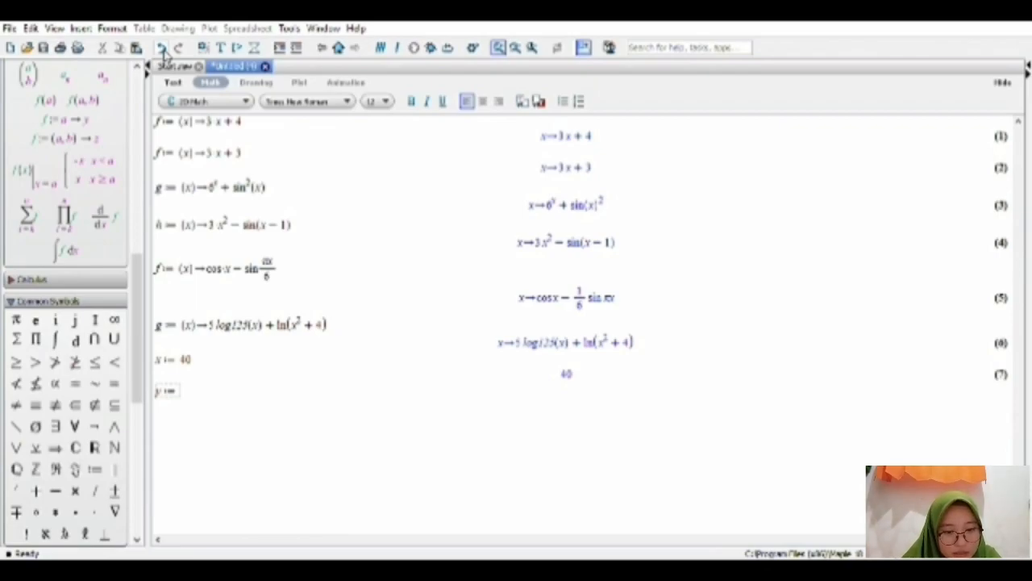
type("5")
key("Return")
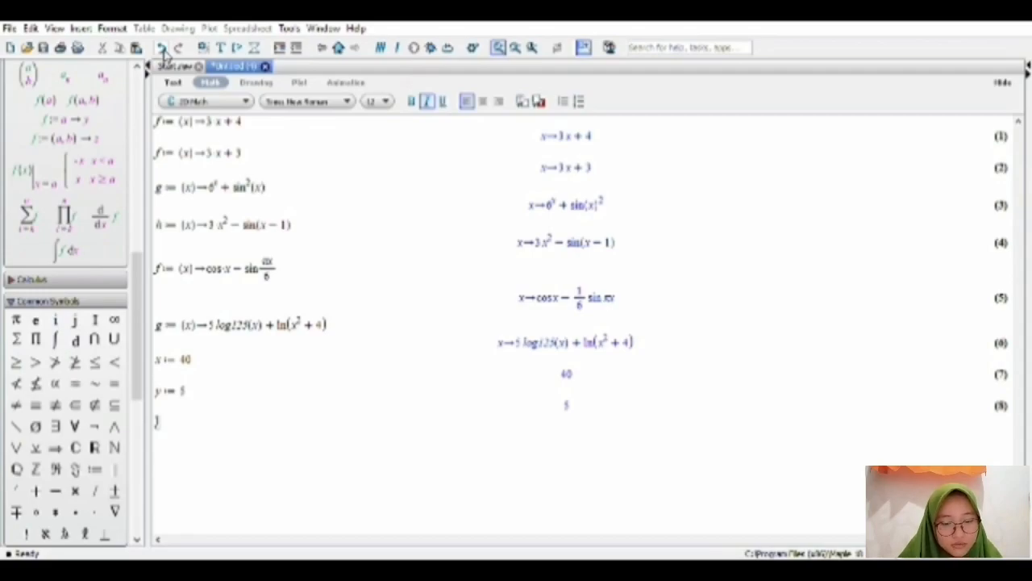
Enter and evaluate f := x^2 + 5·x + 5 on a new line, without arrow notation.
type("f:= ")
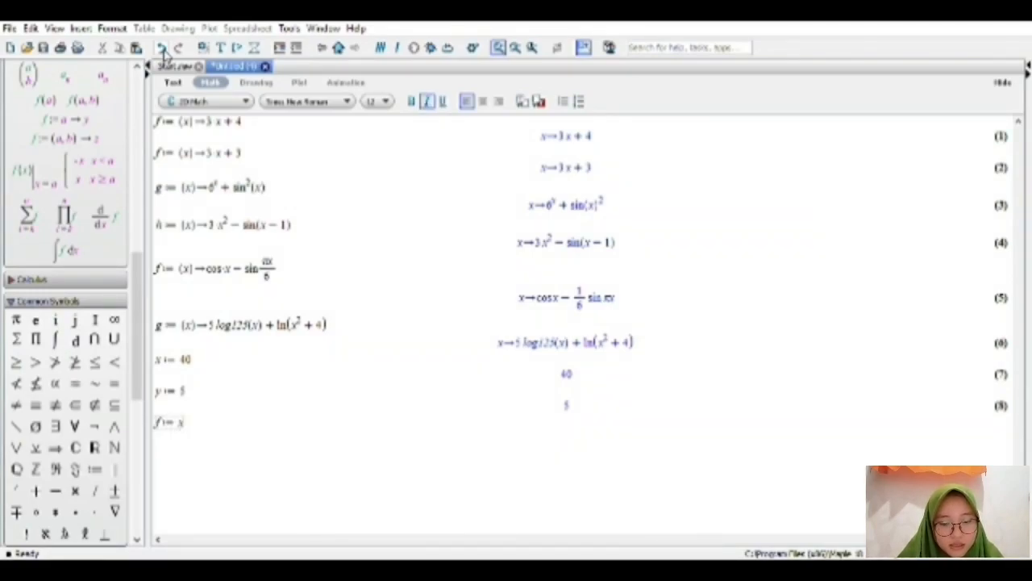
type("x^2 +")
key("Right")
type("+5")
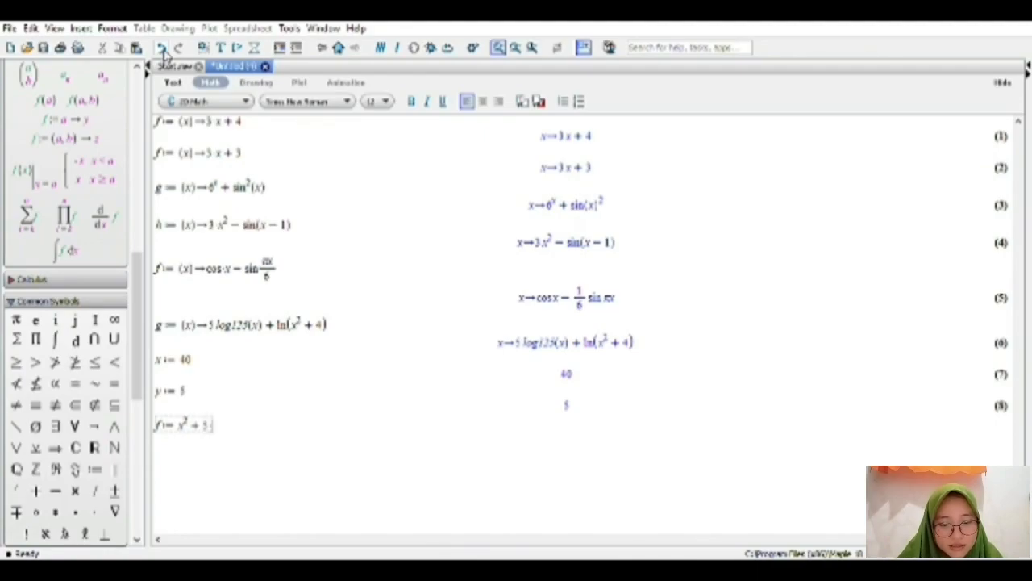
type("*x+4")
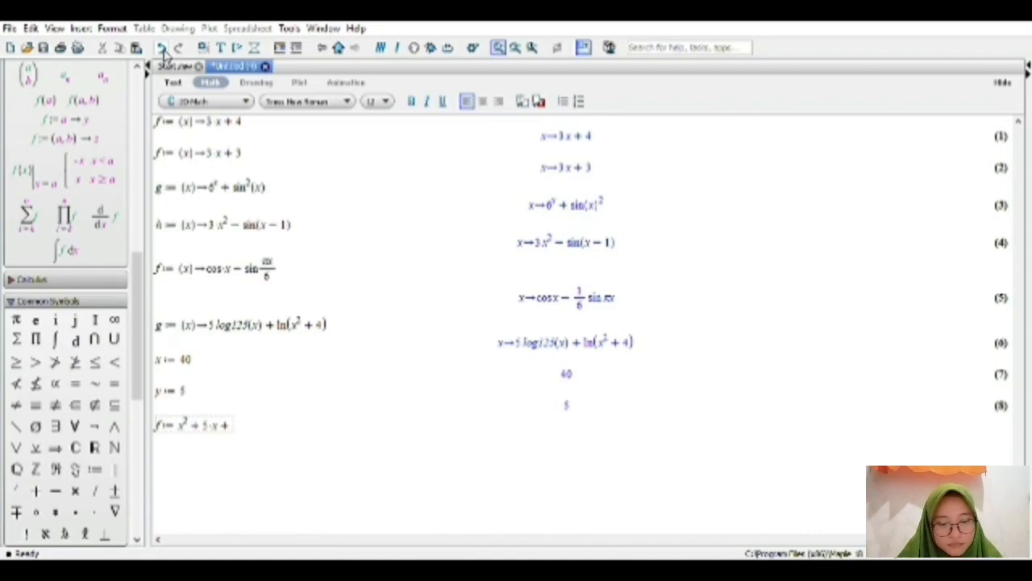
type("5")
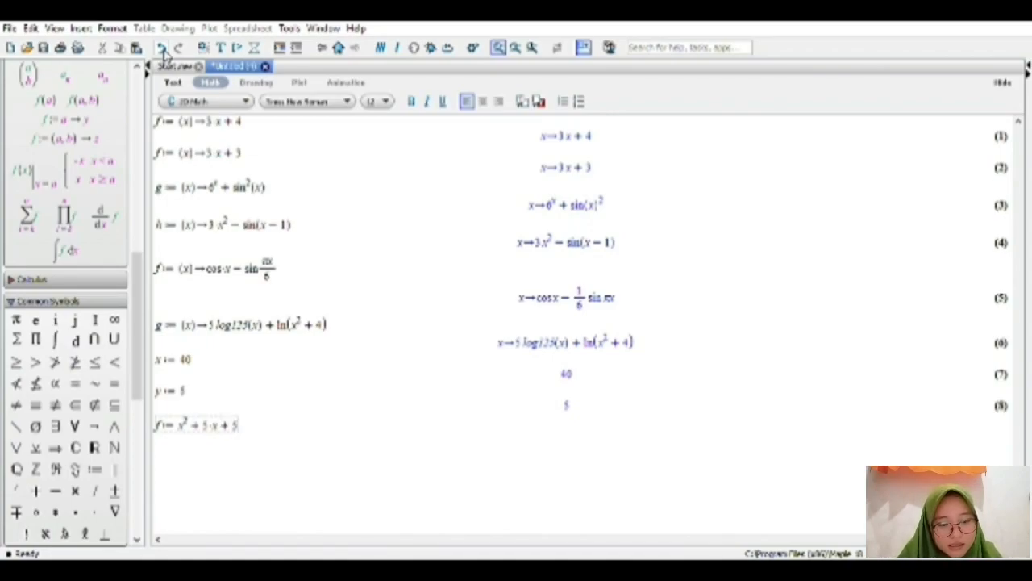
key("Return")
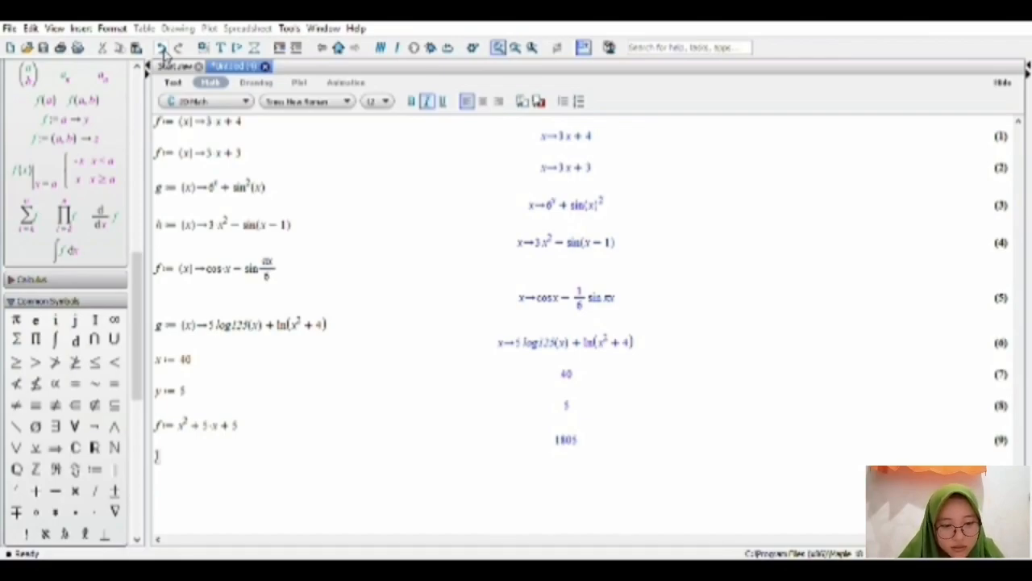
Enter g := y^2 - 16 on the next line and evaluate it.
type("g")
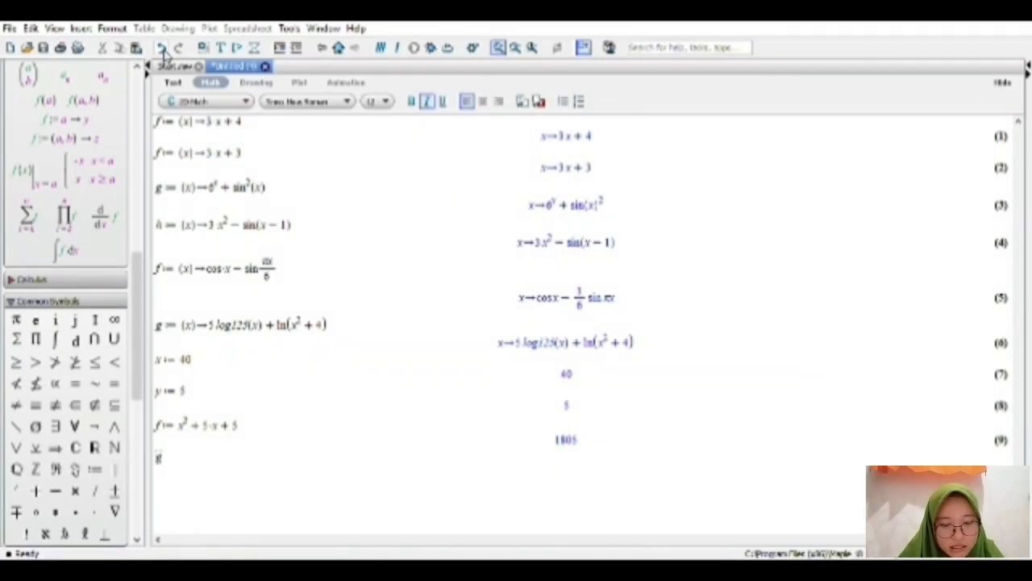
type(":=")
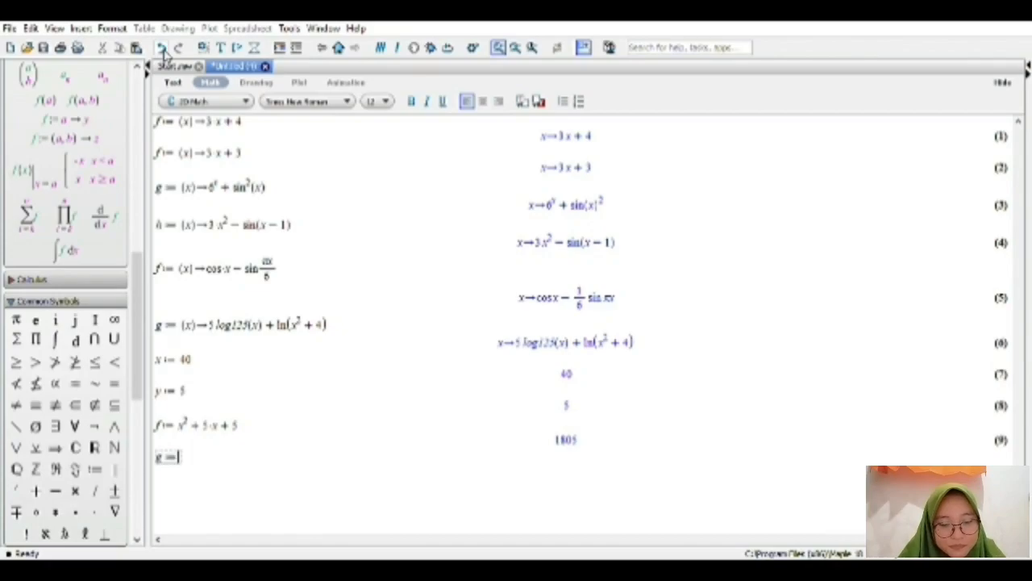
type("y")
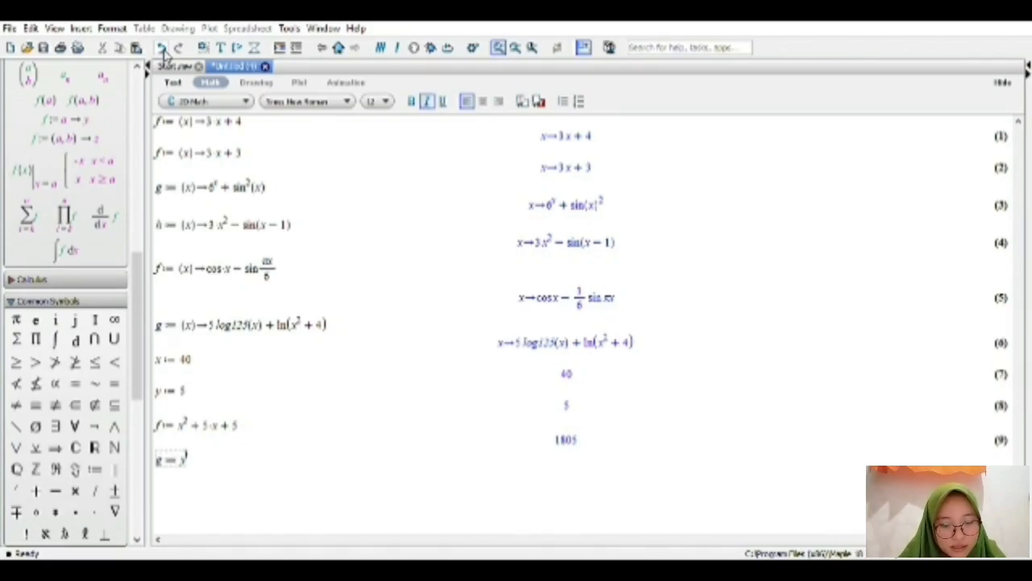
type("^2")
key("Right")
type("- 16")
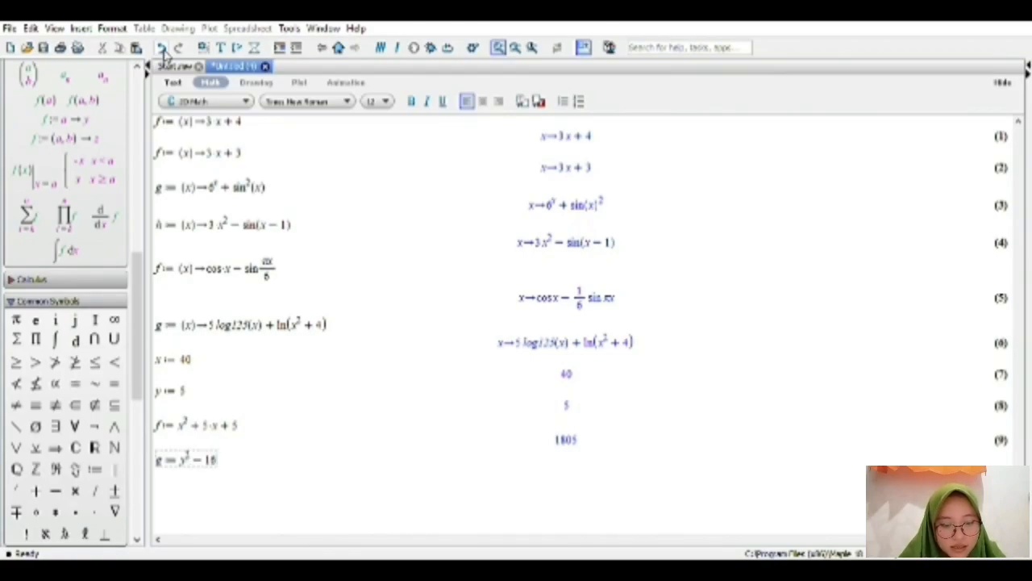
key("Return")
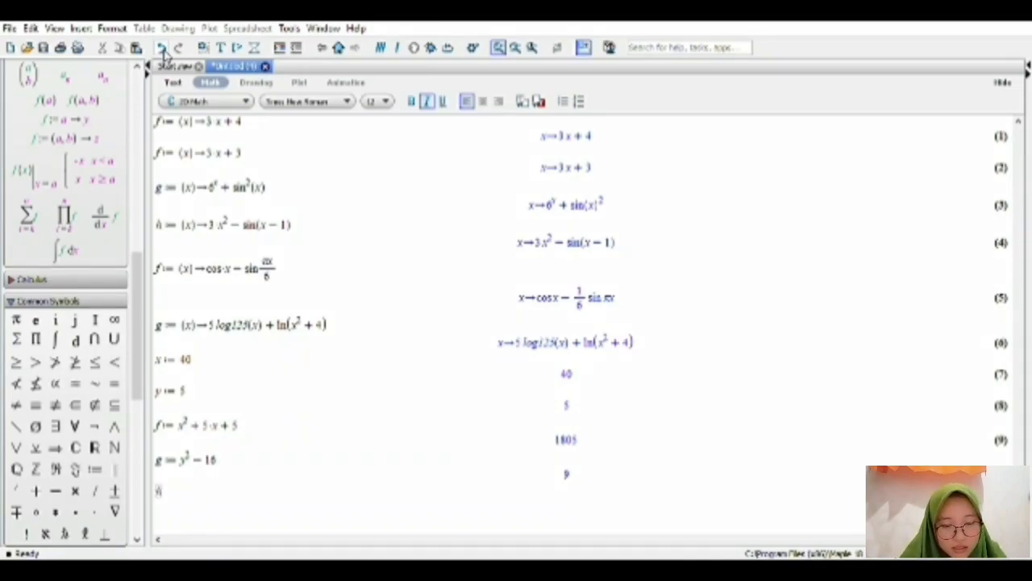
Enter h := x^2 + 4·y·sin^2(y) on the next line and evaluate it.
type(":= ")
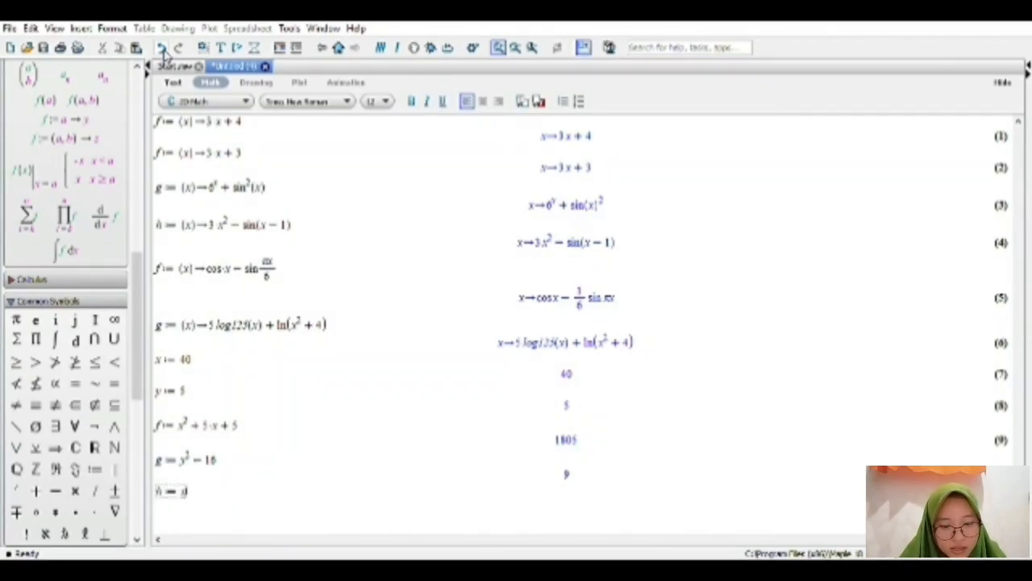
type("x^2 +")
key("Right")
type("+")
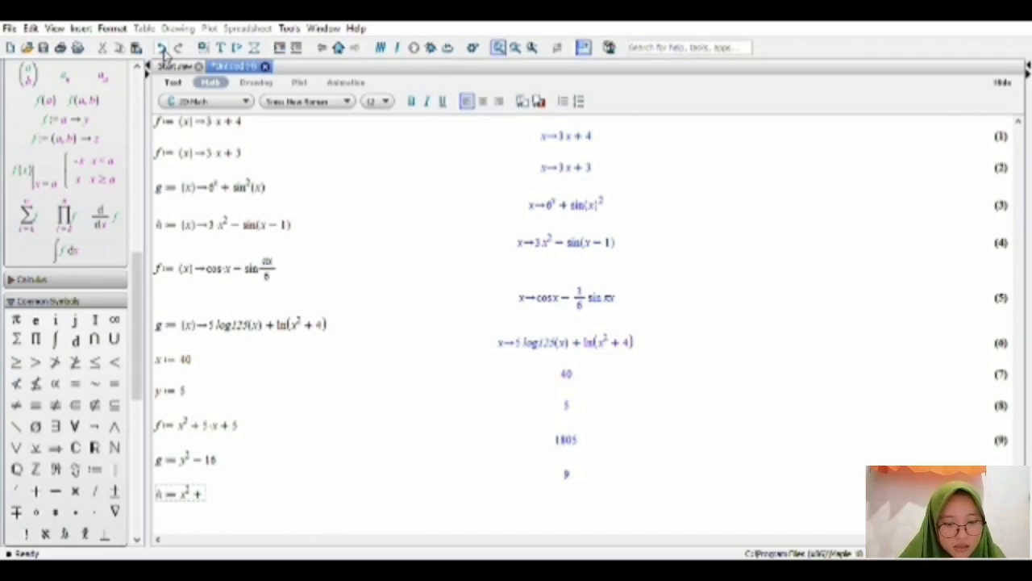
type("4")
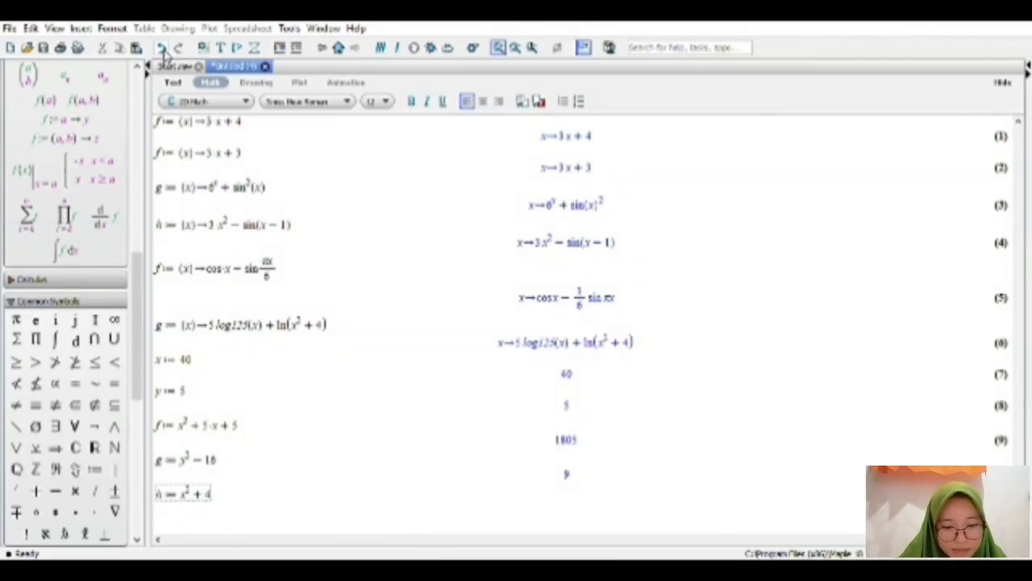
type("*y")
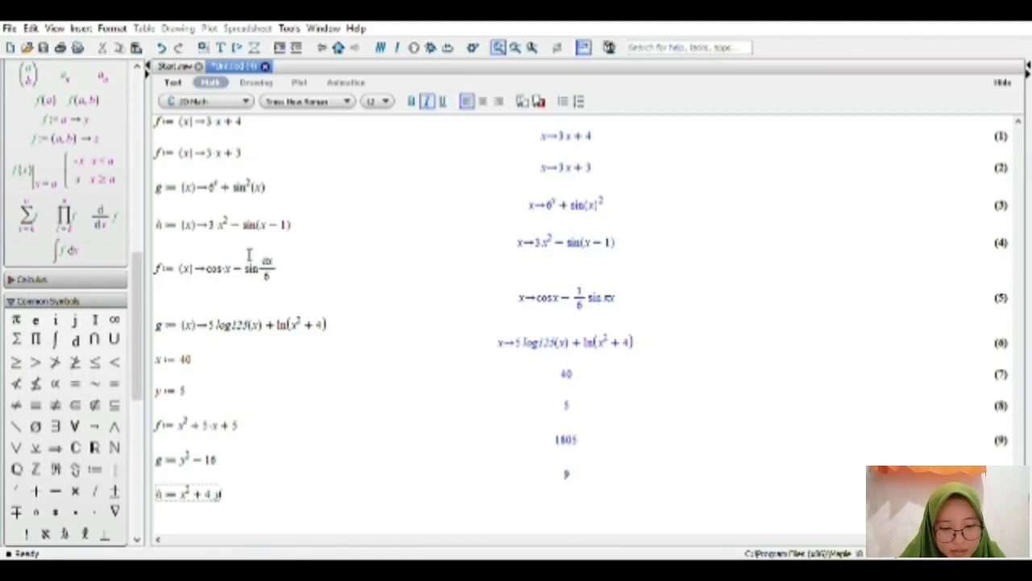
type("*")
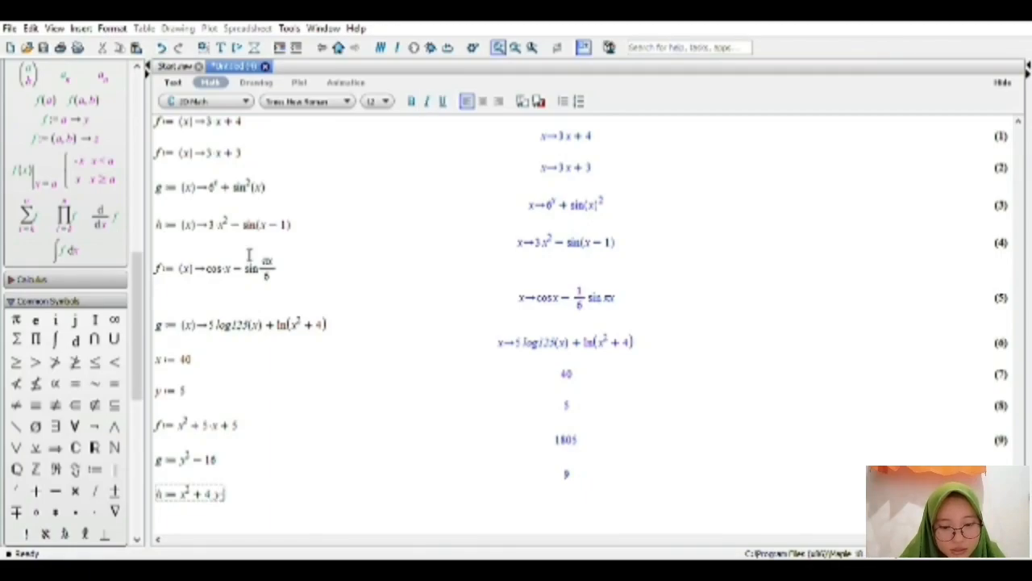
type("x^")
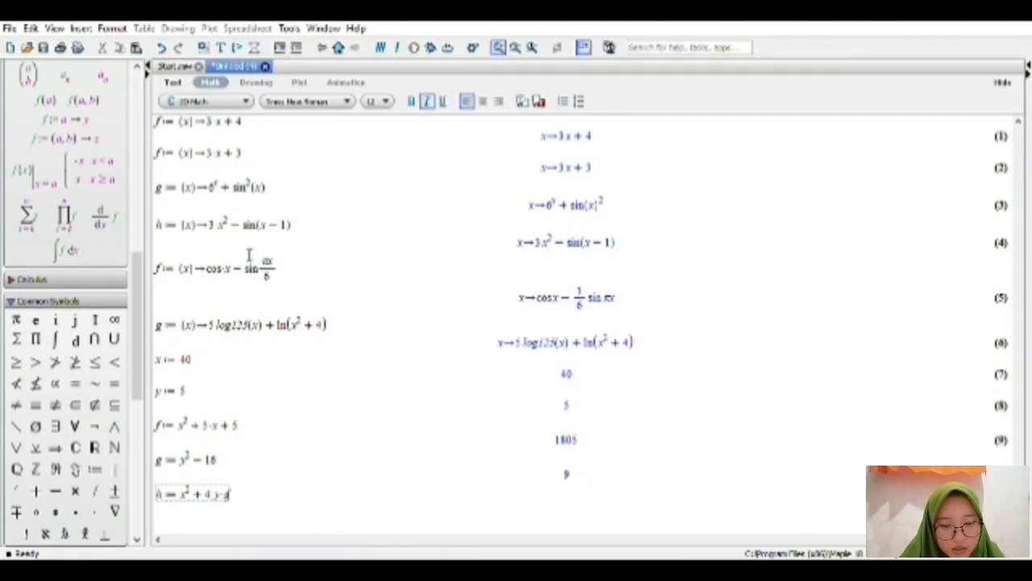
type("n^2")
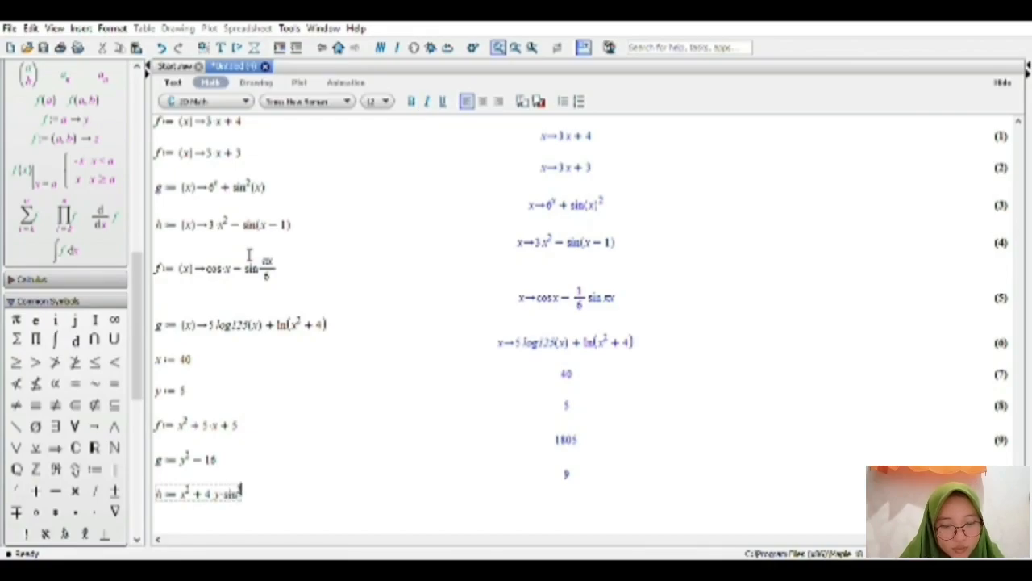
type("(")
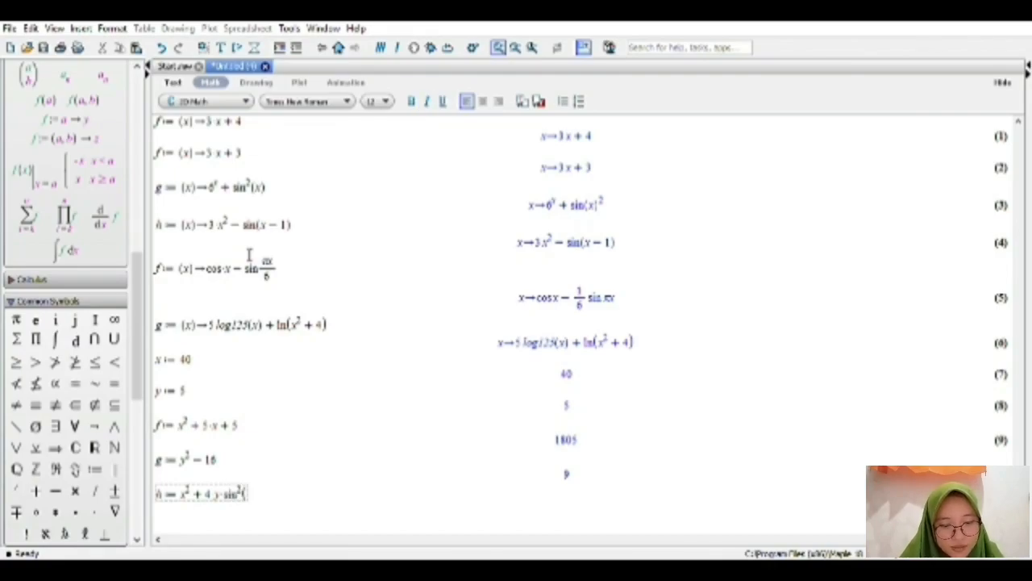
type("x))")
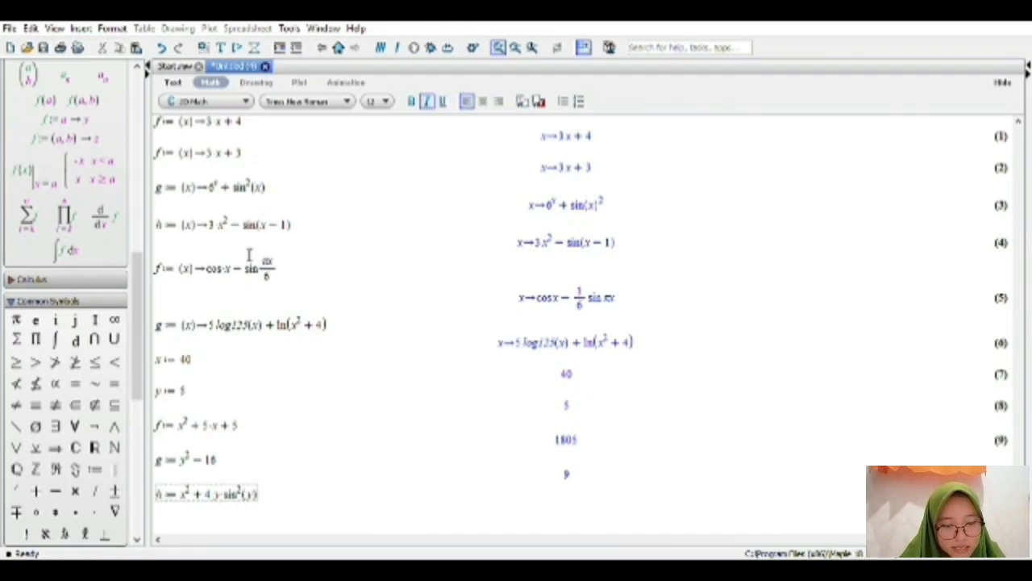
key("Return")
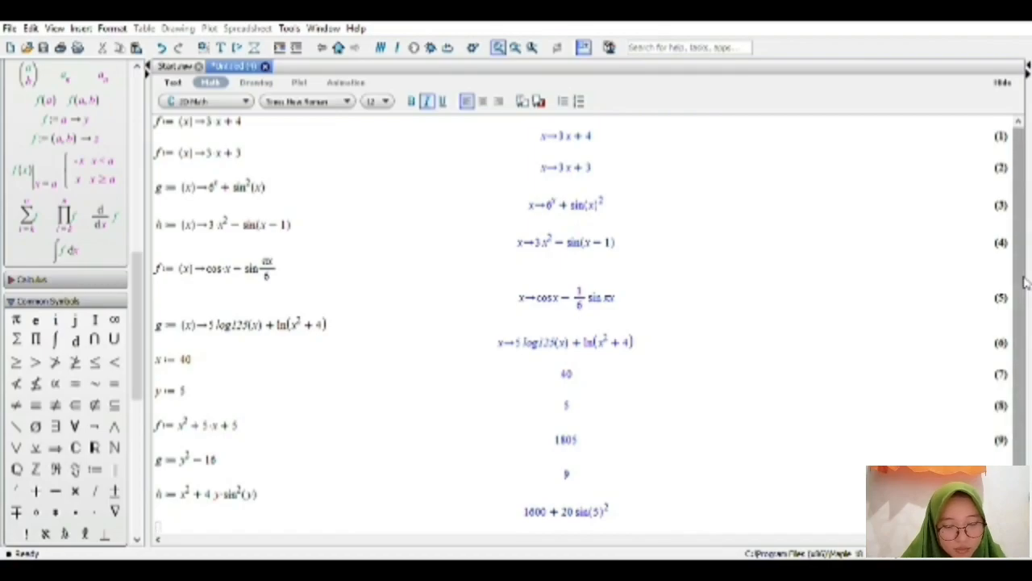
Begin a new assignment to f on the empty line below h, with a fraction template as its right-hand side.
left_click_drag(1023, 276, 1024, 300)
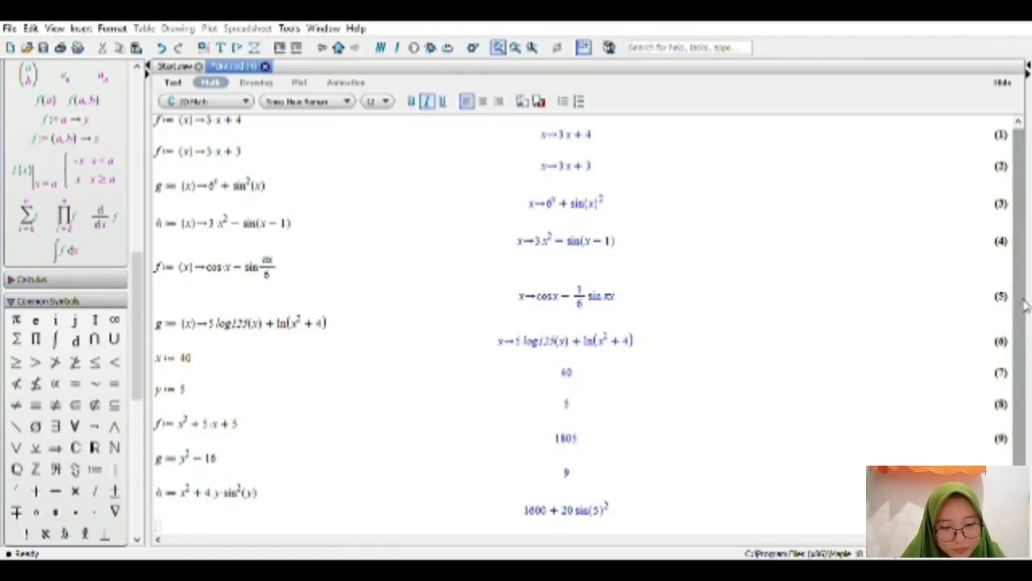
scroll(1025, 302, "down", 4)
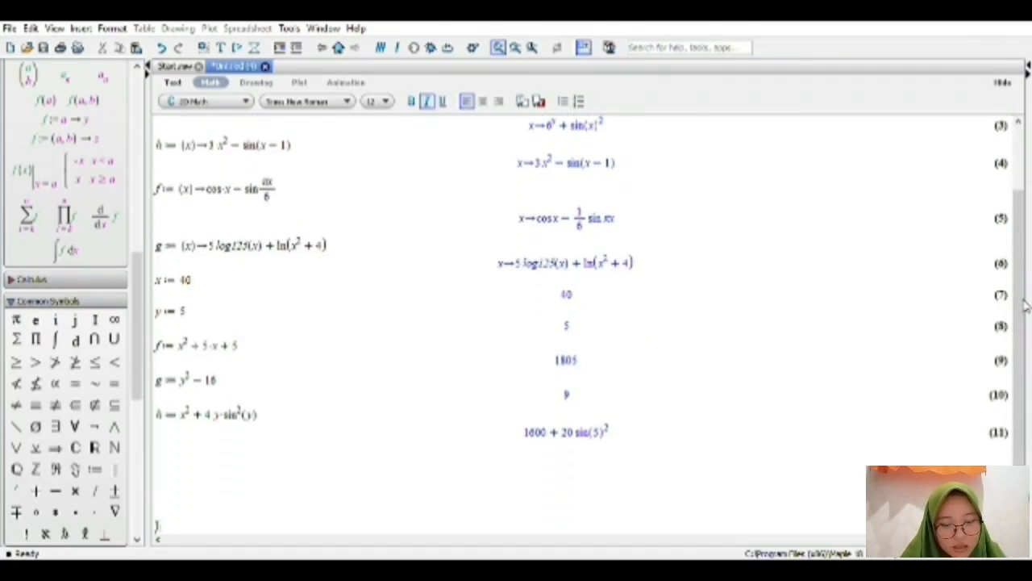
scroll(1025, 303, "down", 1)
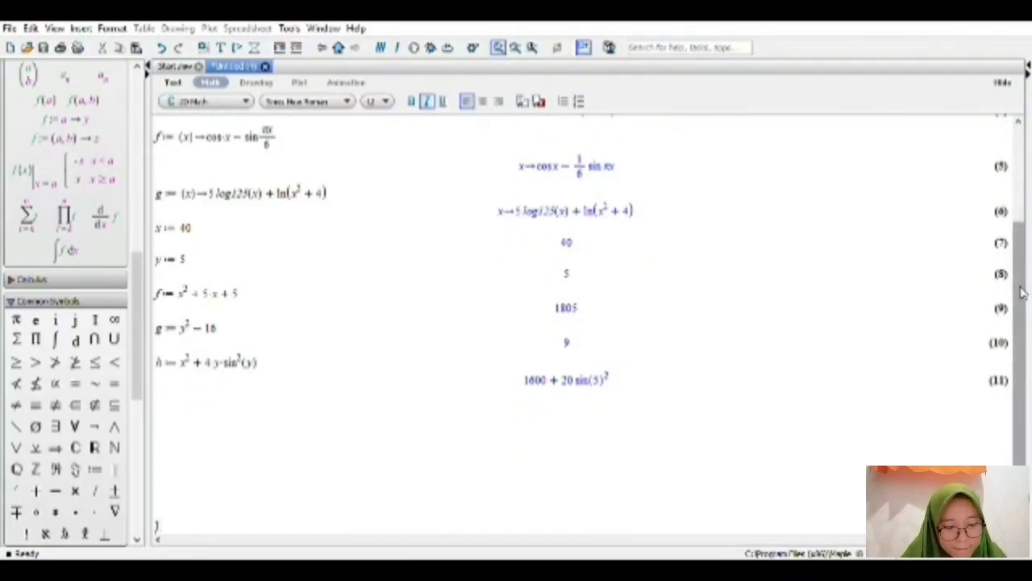
left_click(438, 411)
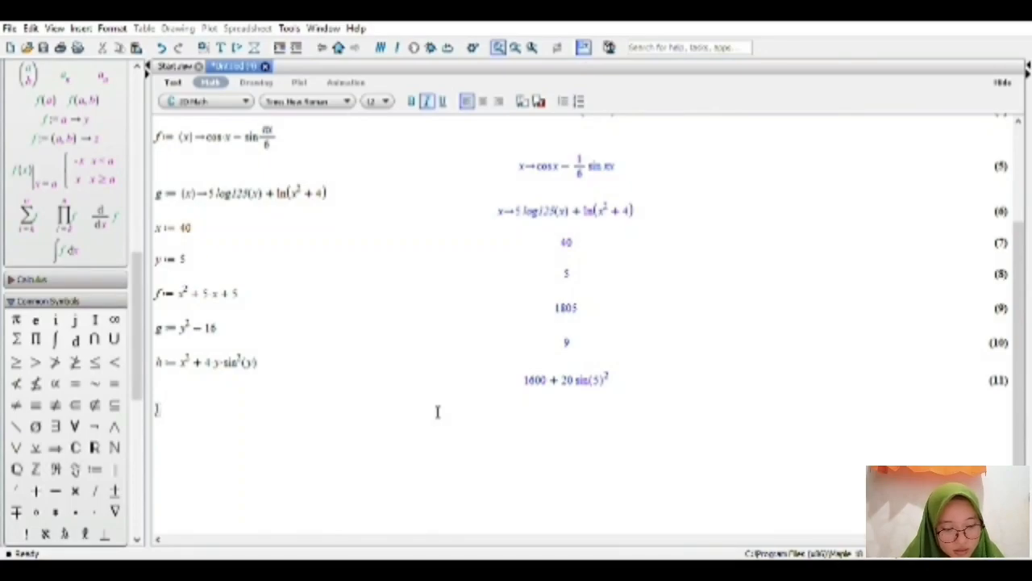
type("f")
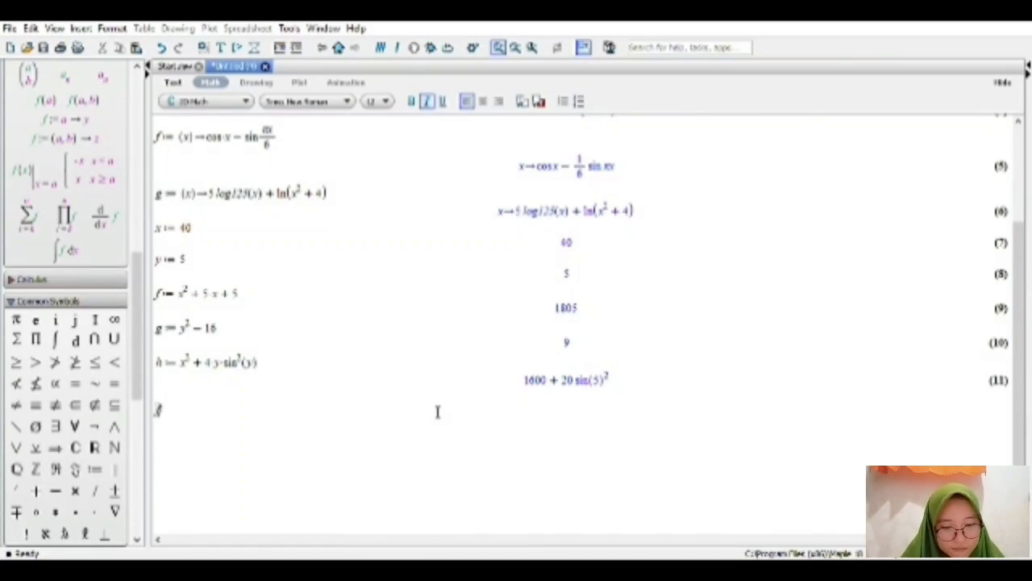
type("(=")
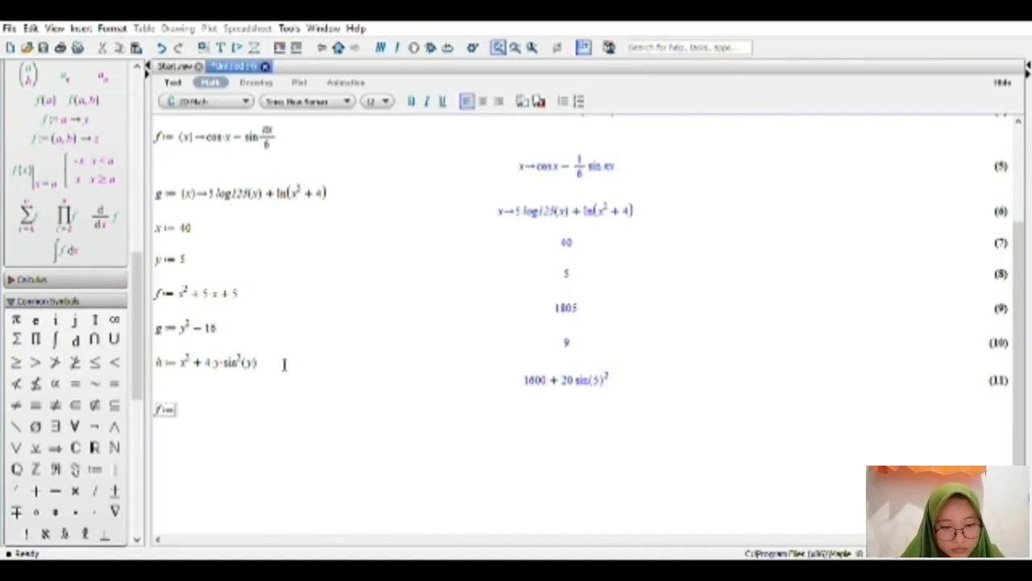
left_click(115, 303)
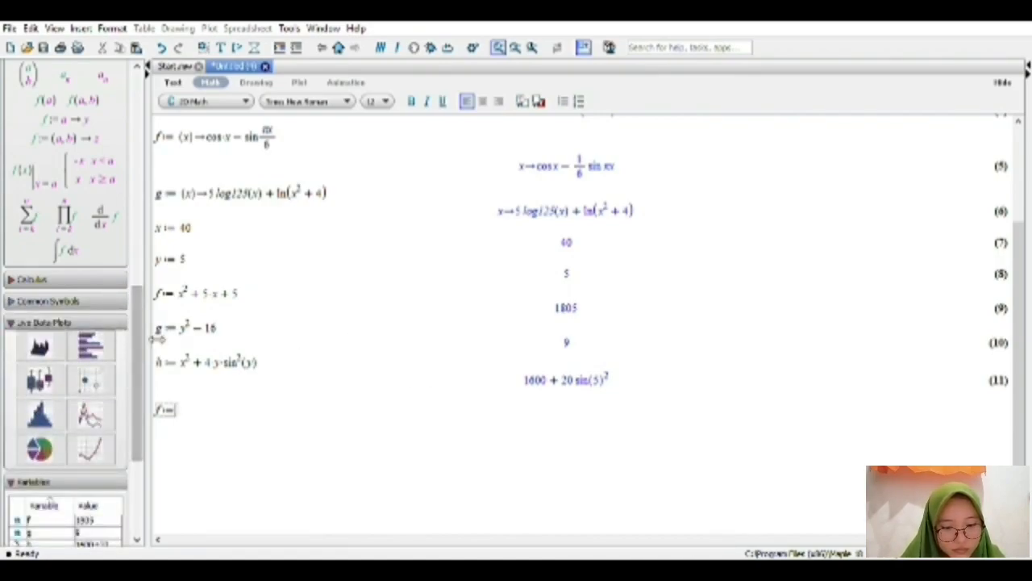
scroll(142, 349, "up", 8)
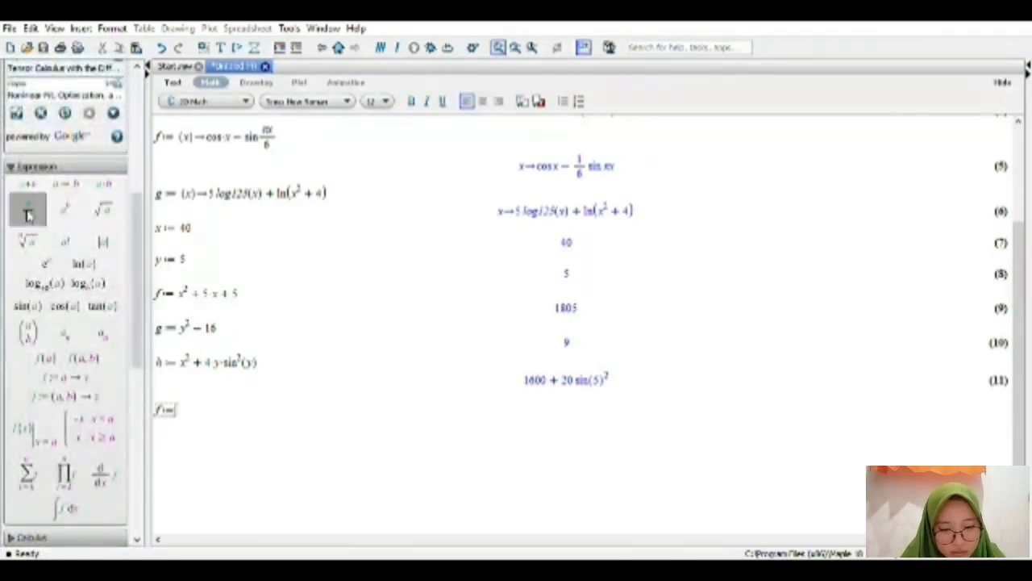
left_click(28, 208)
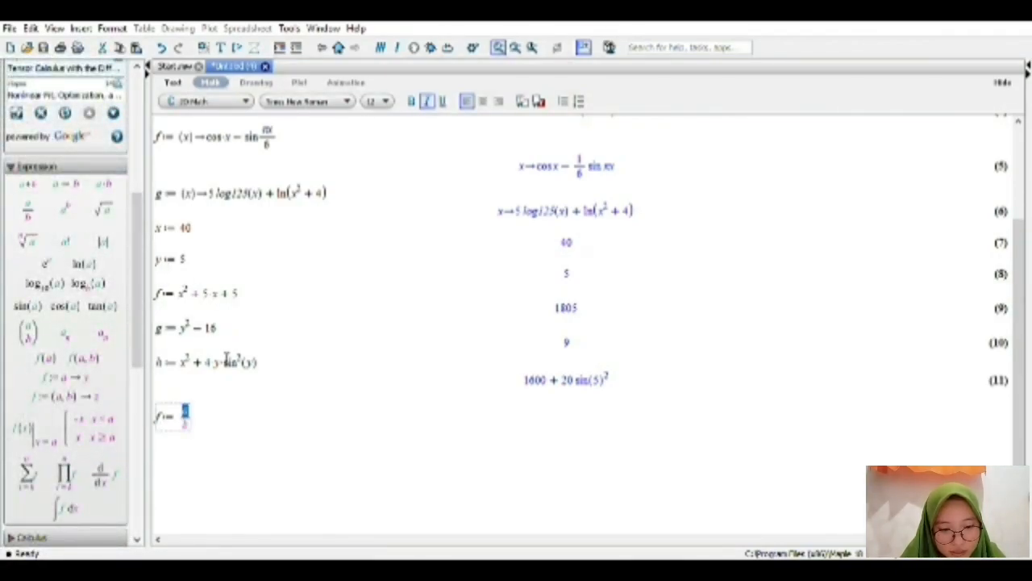
Fill the numerator of the new f fraction with sin^2(x) + cos(x).
type("sin^2")
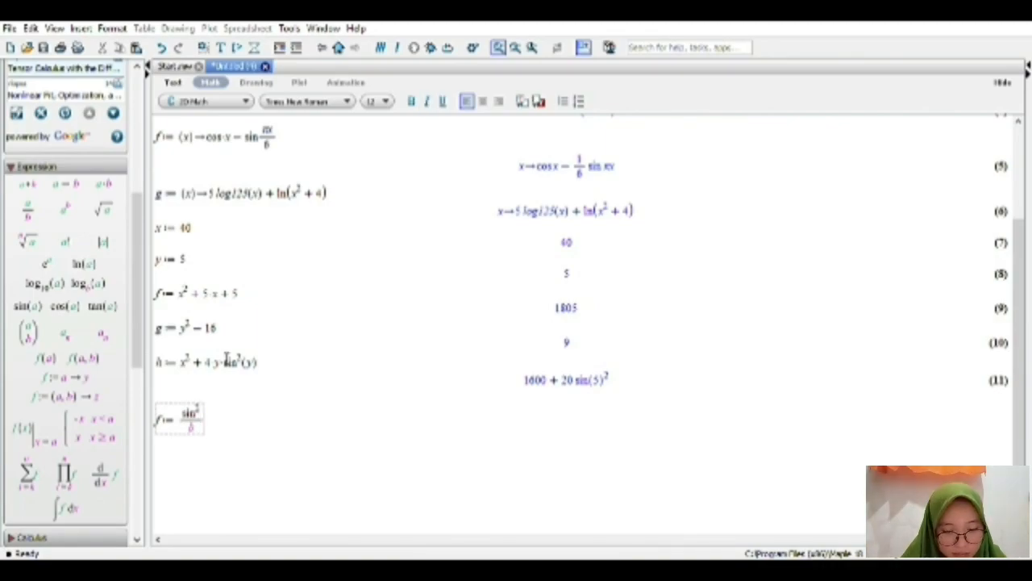
key("Right")
type("(x) ")
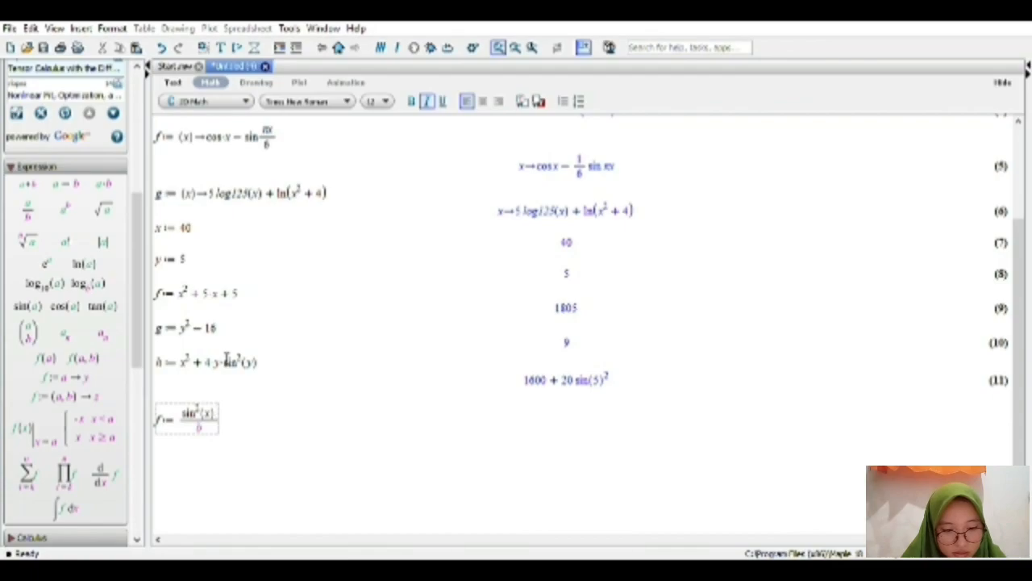
type("- co")
type("s")
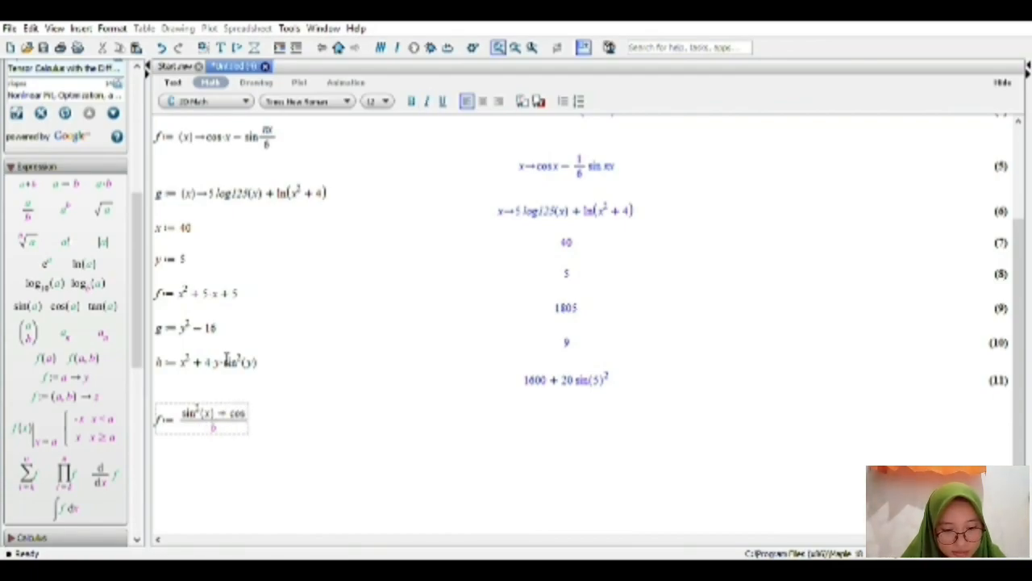
type("(x)")
Fill the denominator of f with y - tan^2(x - y) and evaluate the assignment.
key("Down")
type("y")
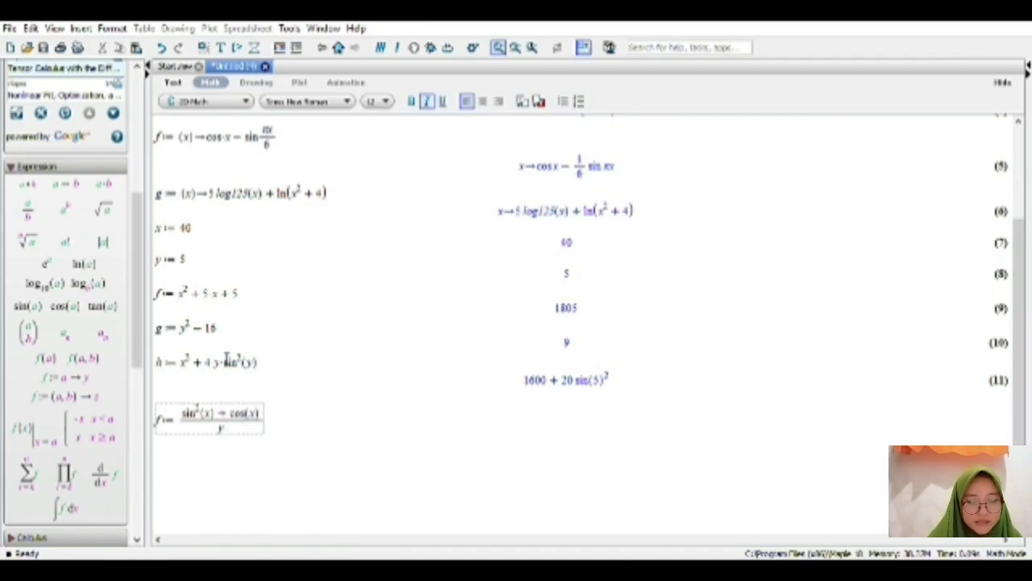
type("-")
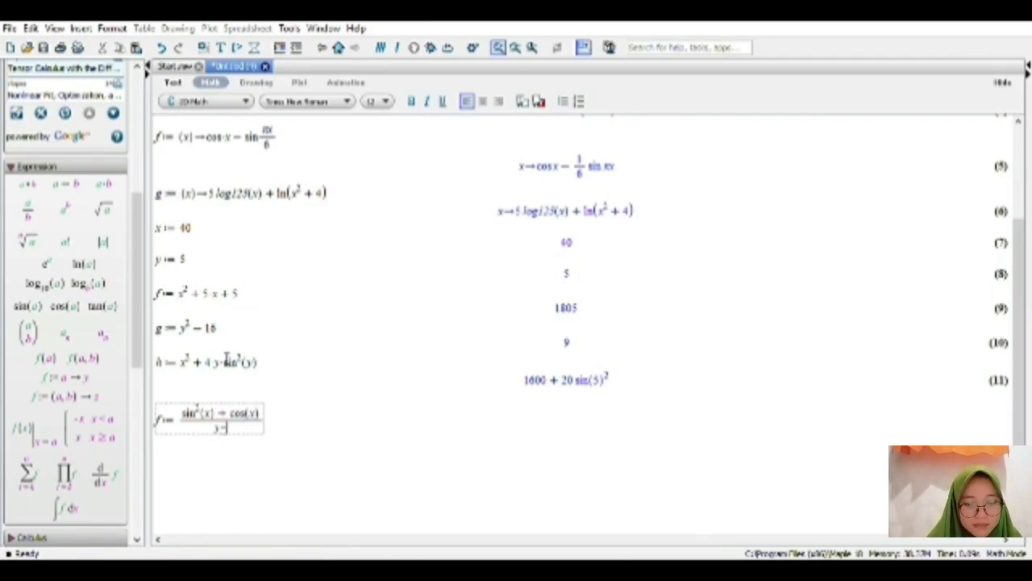
type("10")
type("n")
type("^")
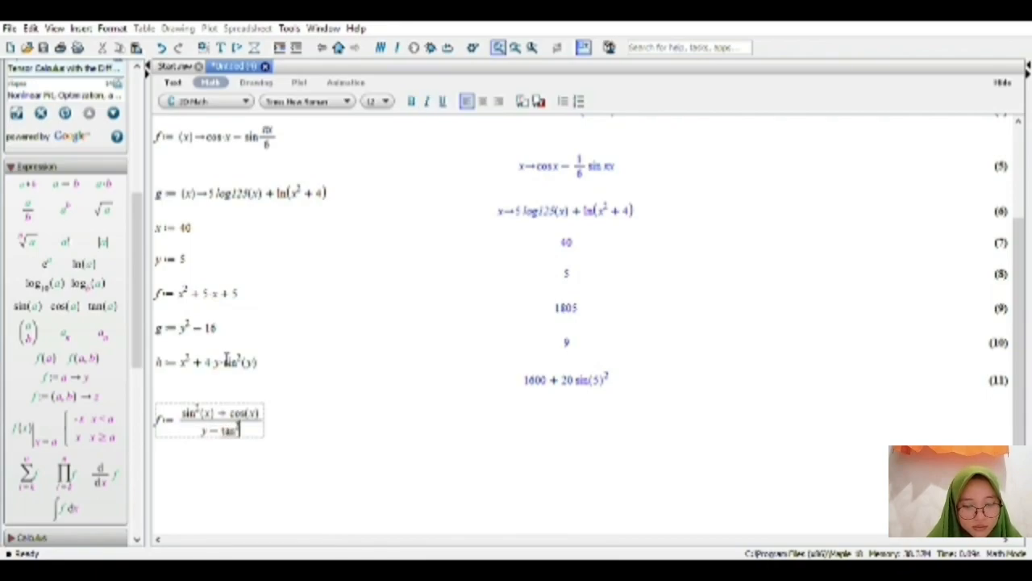
type("2(")
key("Right")
type("(x")
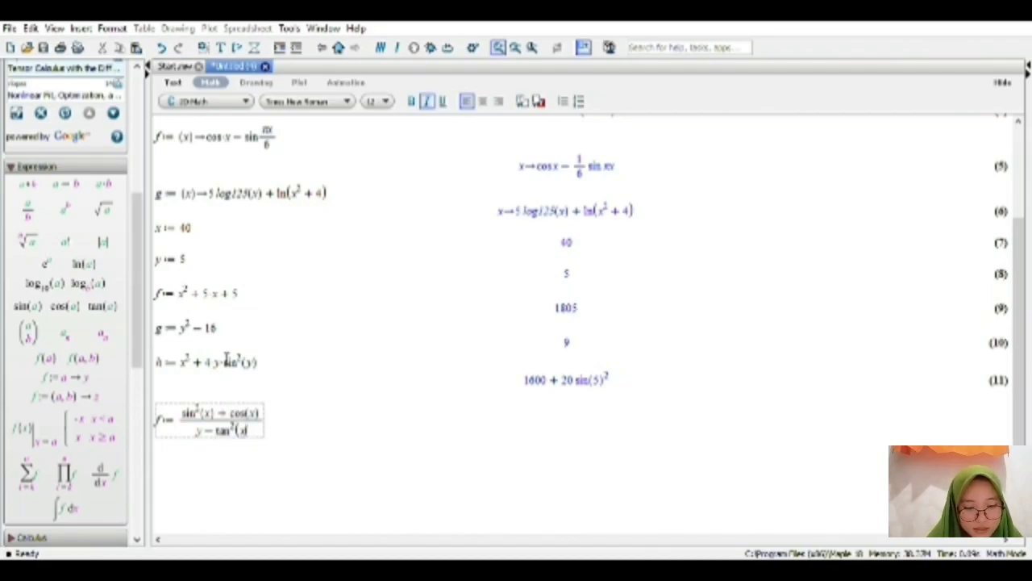
type("-")
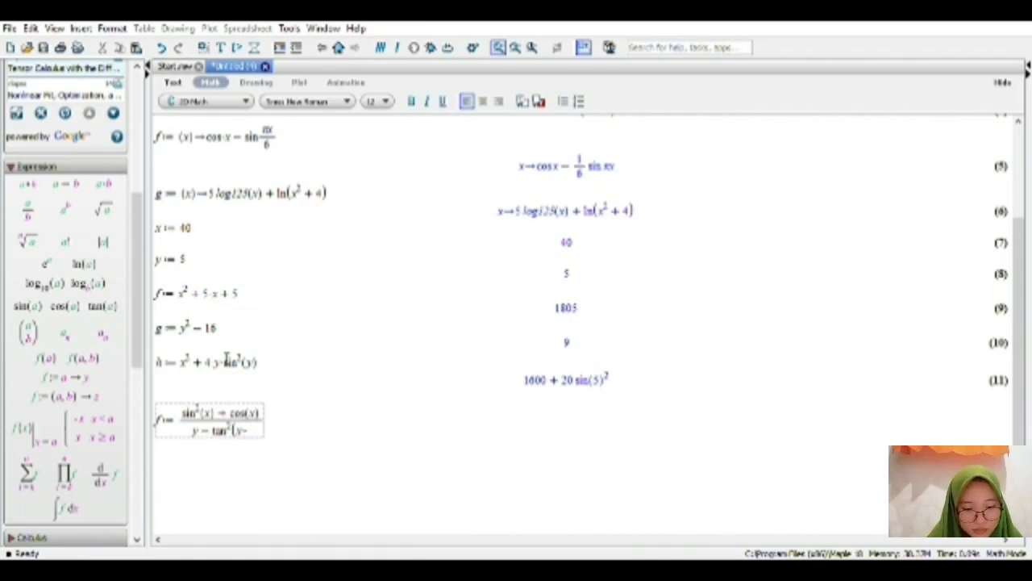
type("y)")
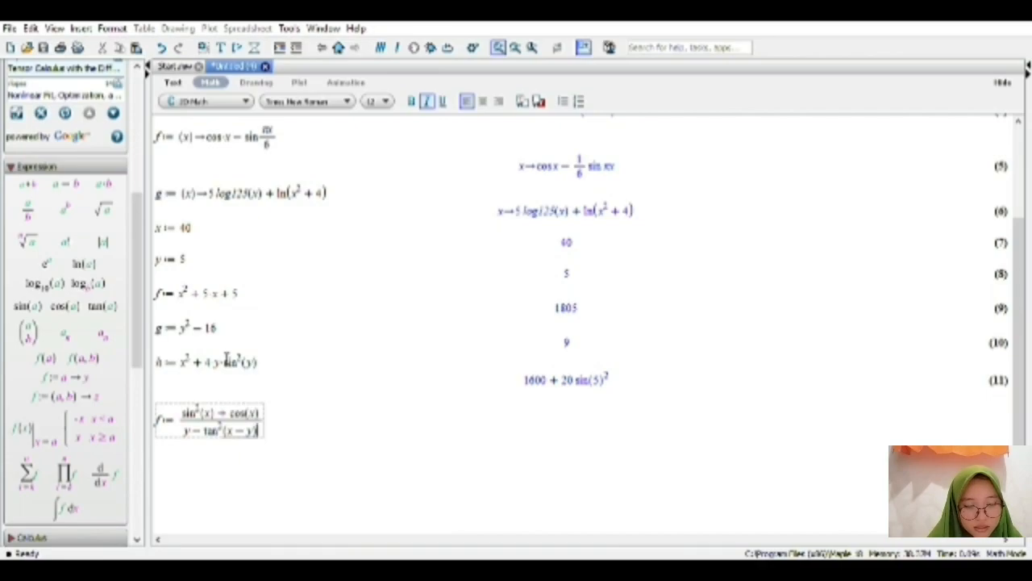
key("Return")
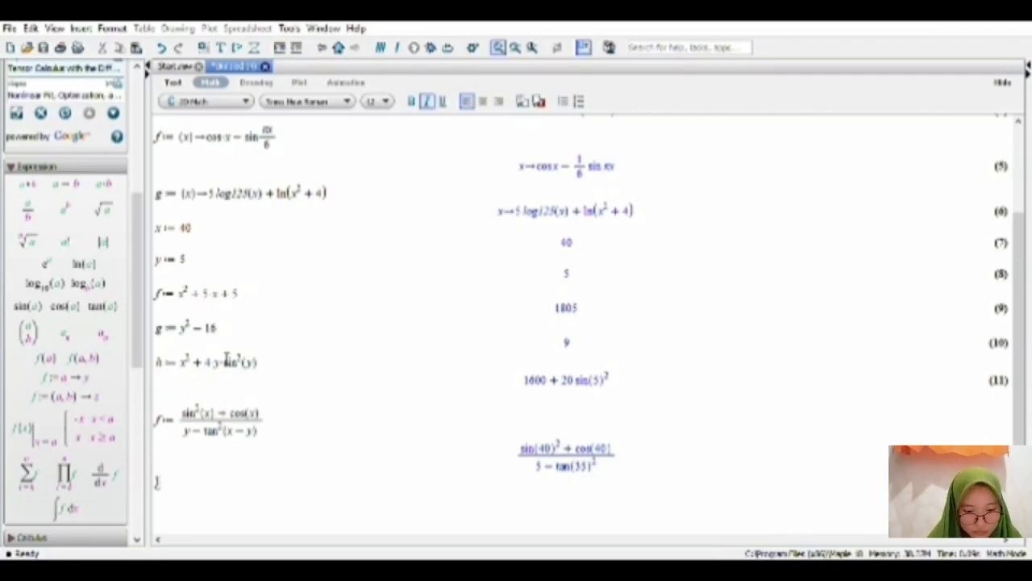
Begin a new assignment to g on the next line, with a fraction template as its right-hand side.
type("g ")
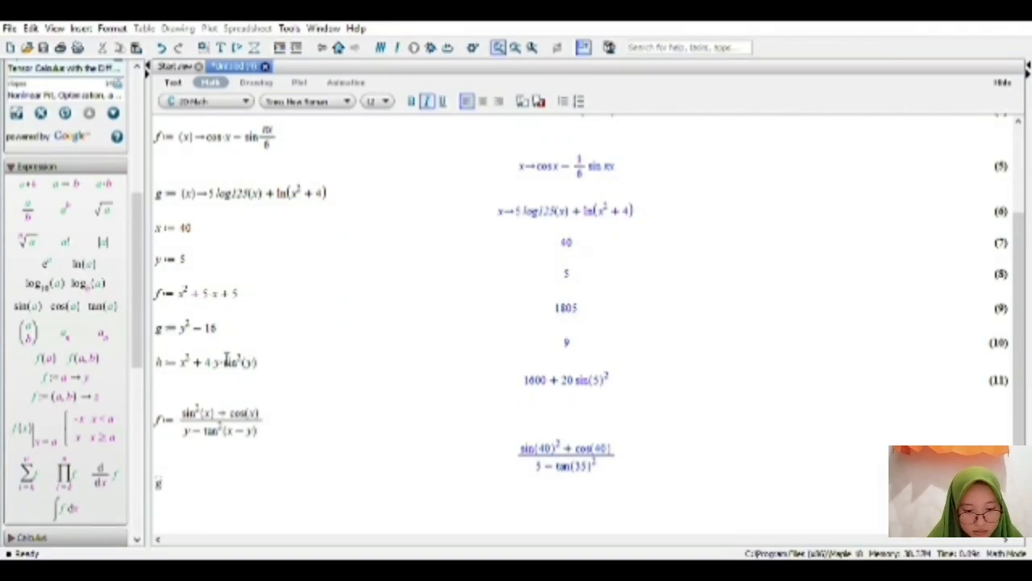
type(":")
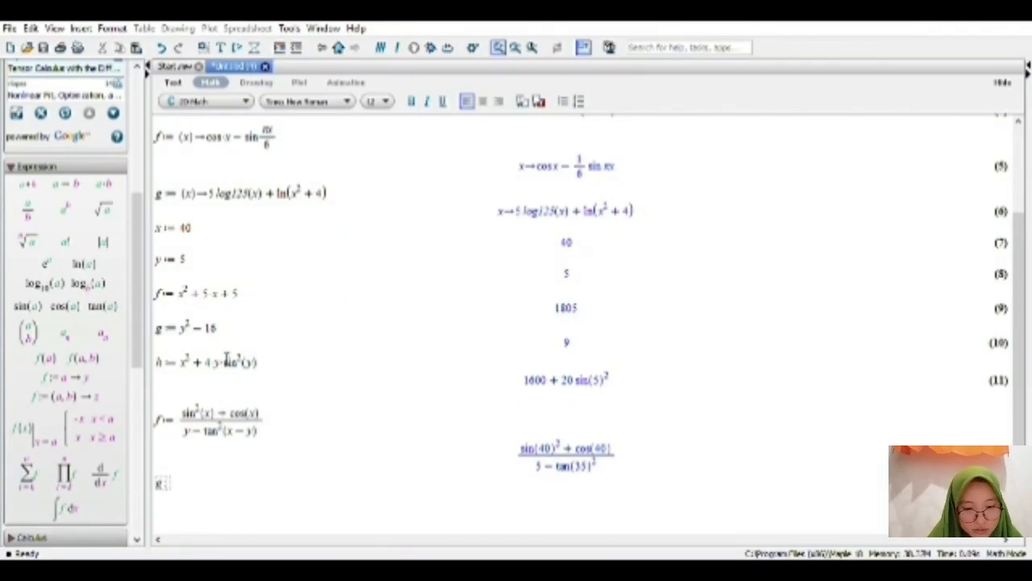
type("=")
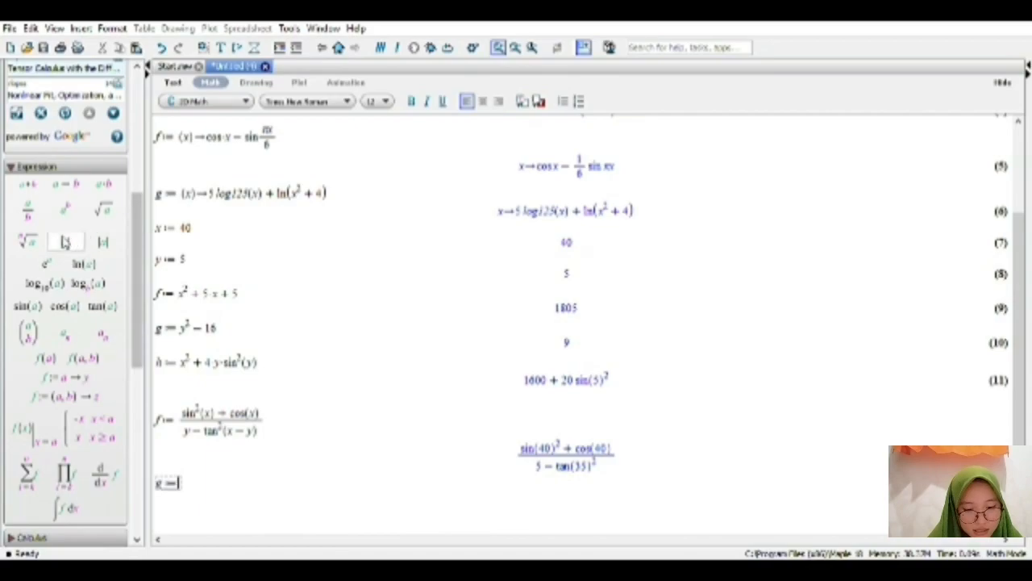
left_click(28, 210)
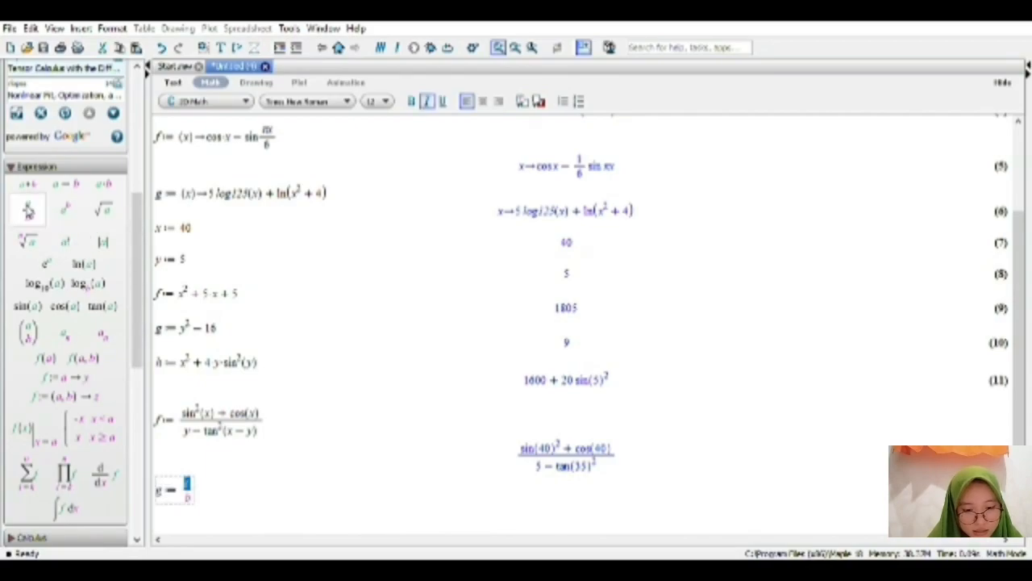
Fill the numerator of the new g fraction with ln(x^2 + 5), using the natural logarithm template.
type("in")
key("BackSpace")
key("BackSpace")
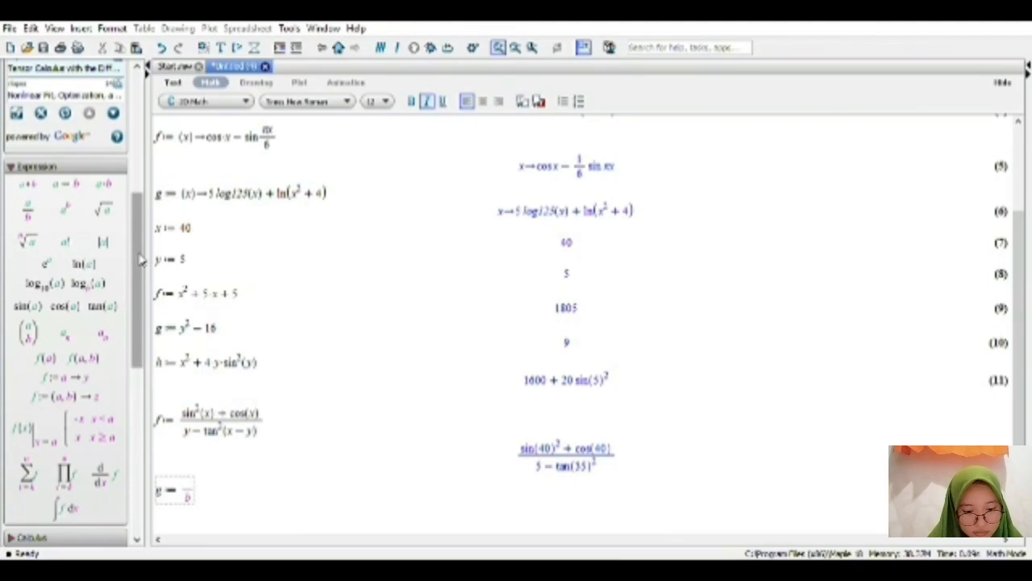
left_click(92, 273)
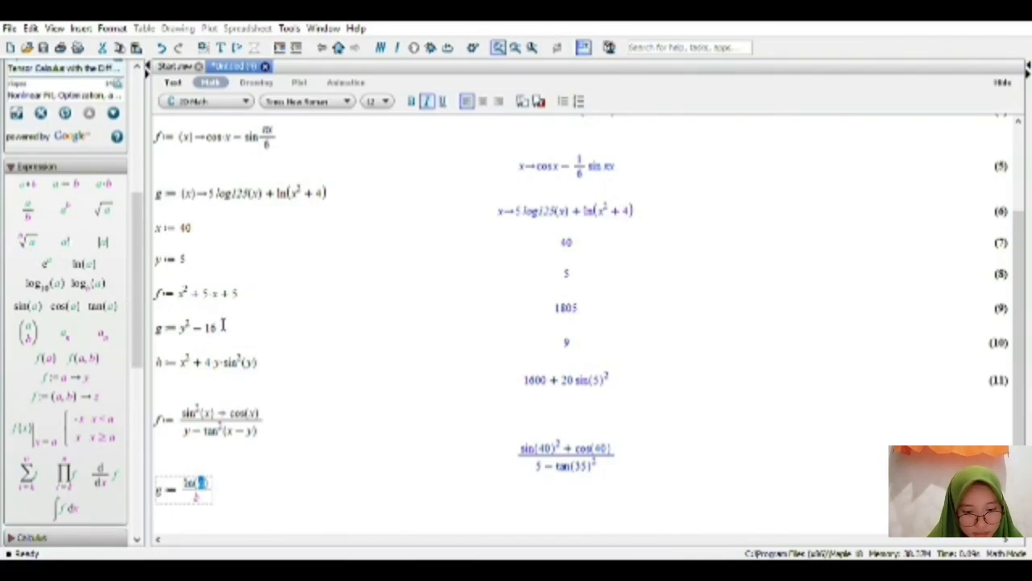
type("x")
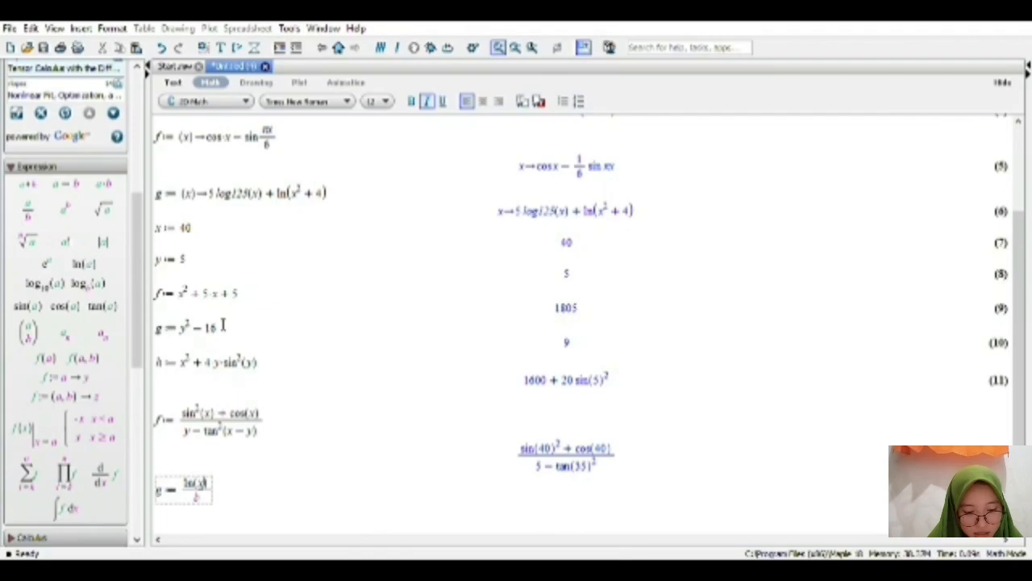
type("^2")
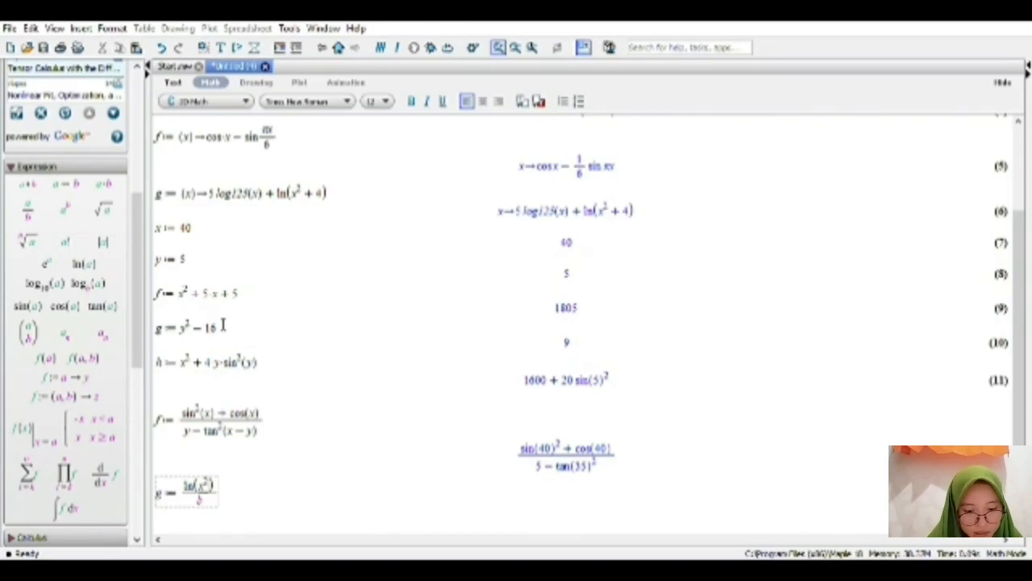
key("Right")
type("+1")
key("BackSpace")
type("5")
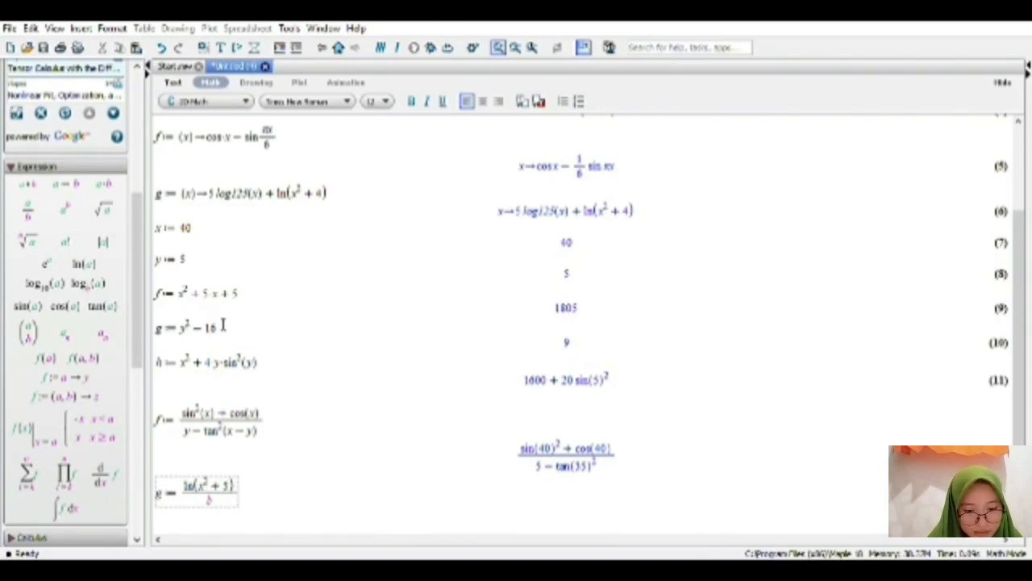
Fill the denominator of g with e^(sin(y)), using the exponential template, and evaluate the assignment.
key("Down")
key("BackSpace")
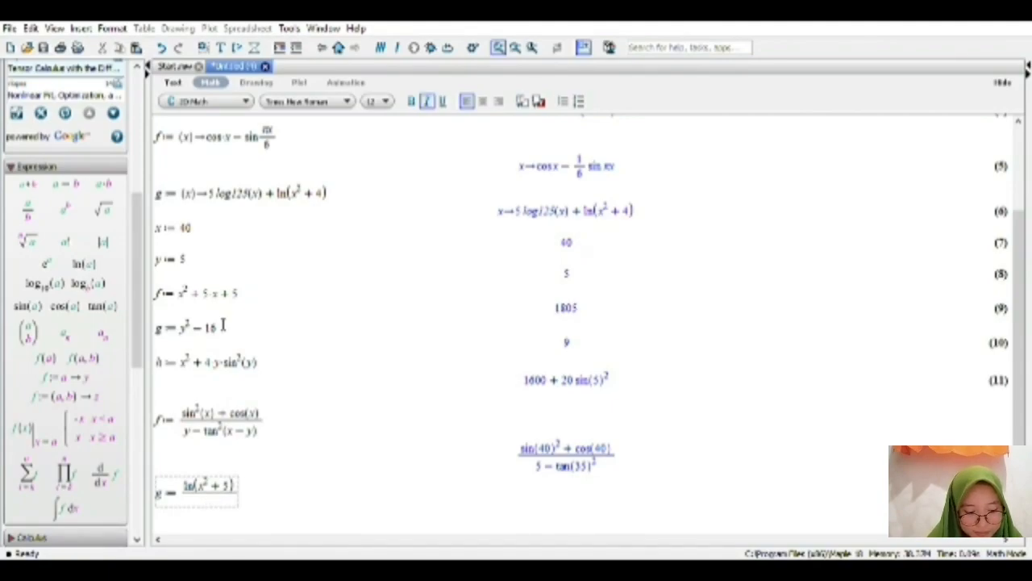
left_click(50, 272)
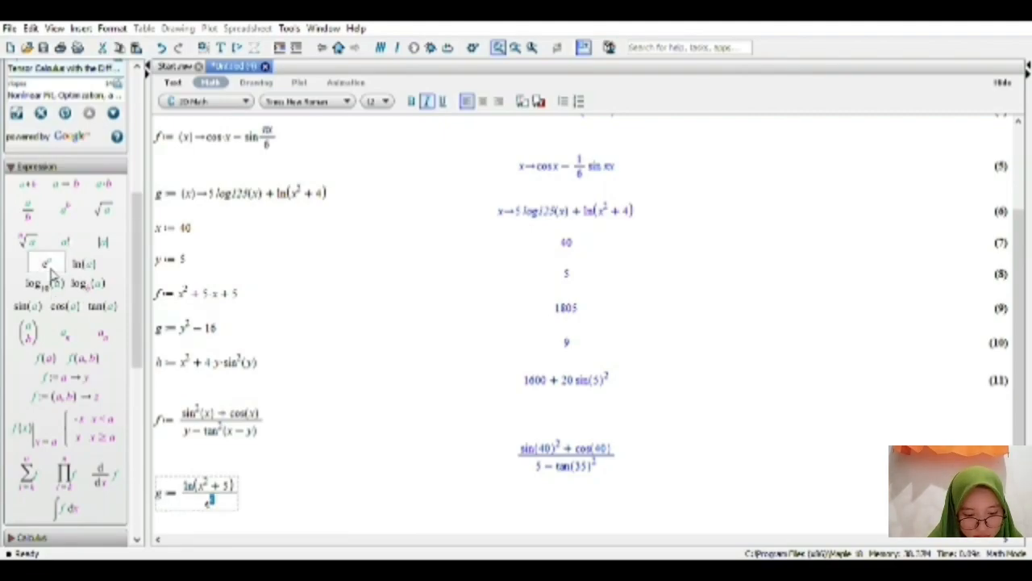
type("y")
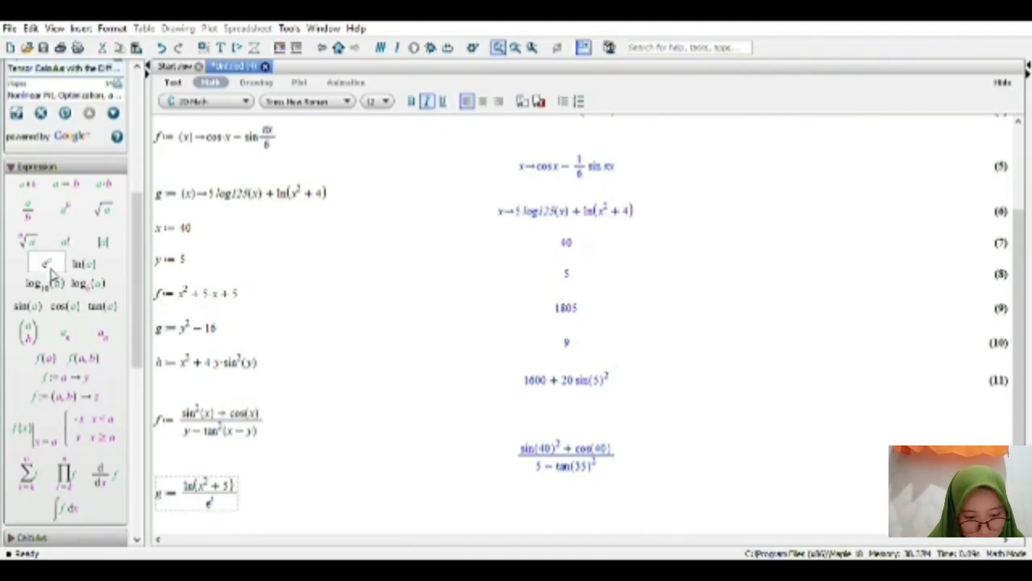
type("+")
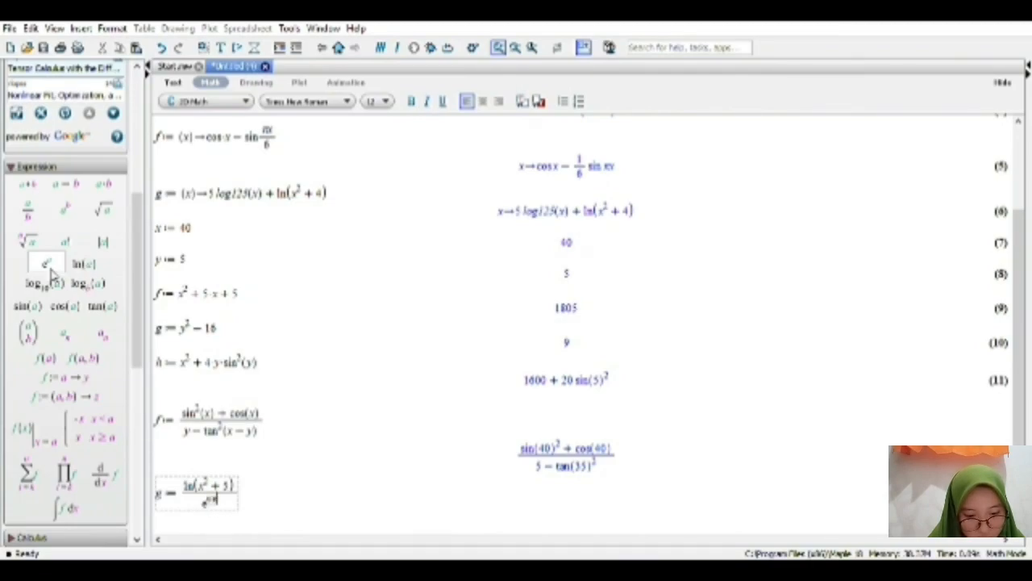
type("x")
type("y)")
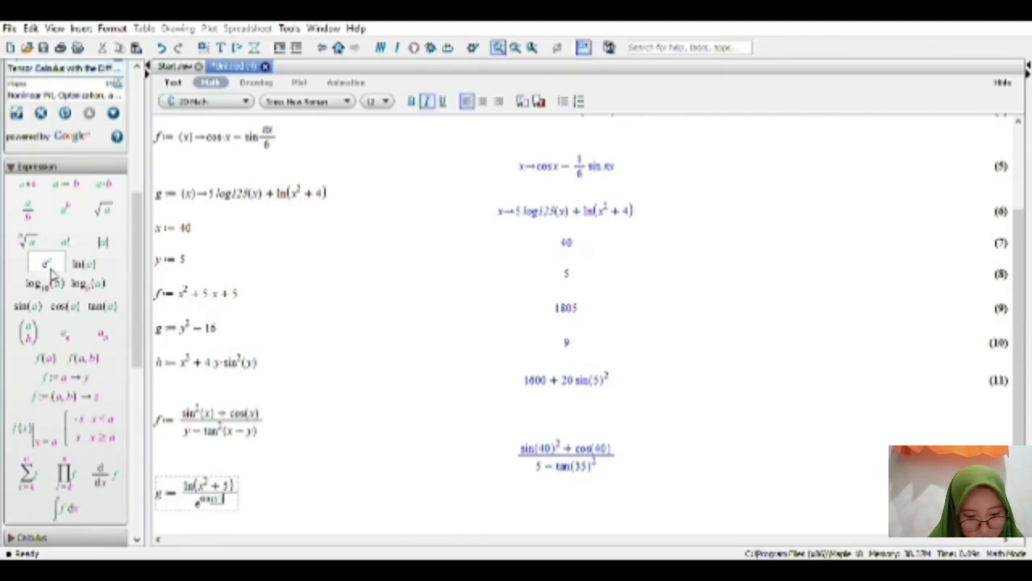
key("Right")
key("Right")
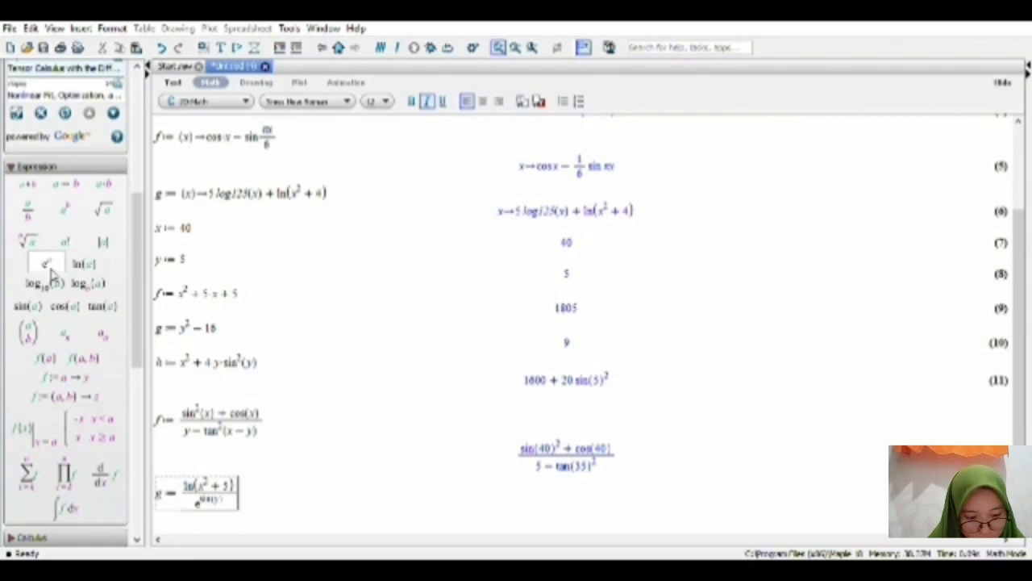
key("Return")
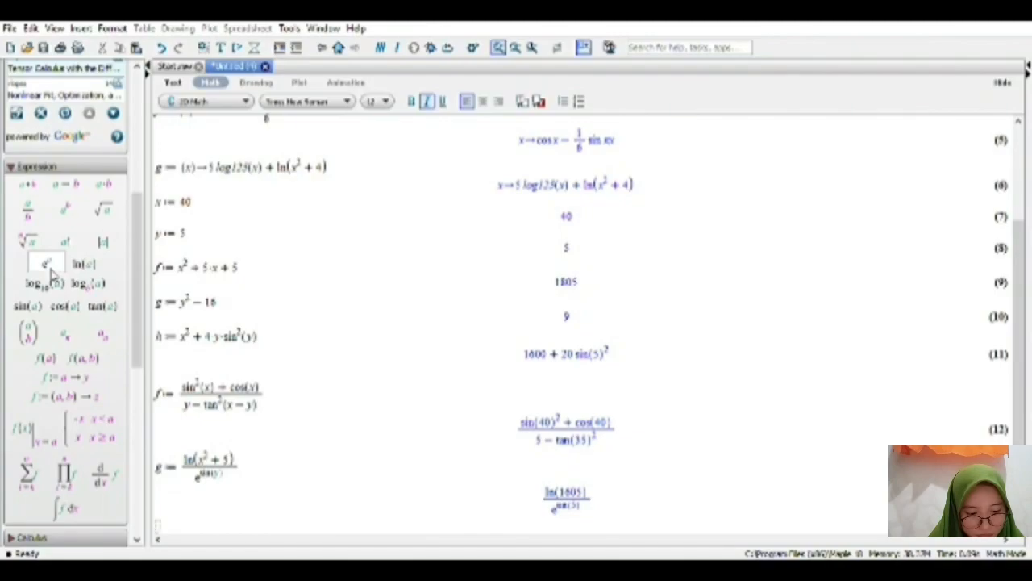